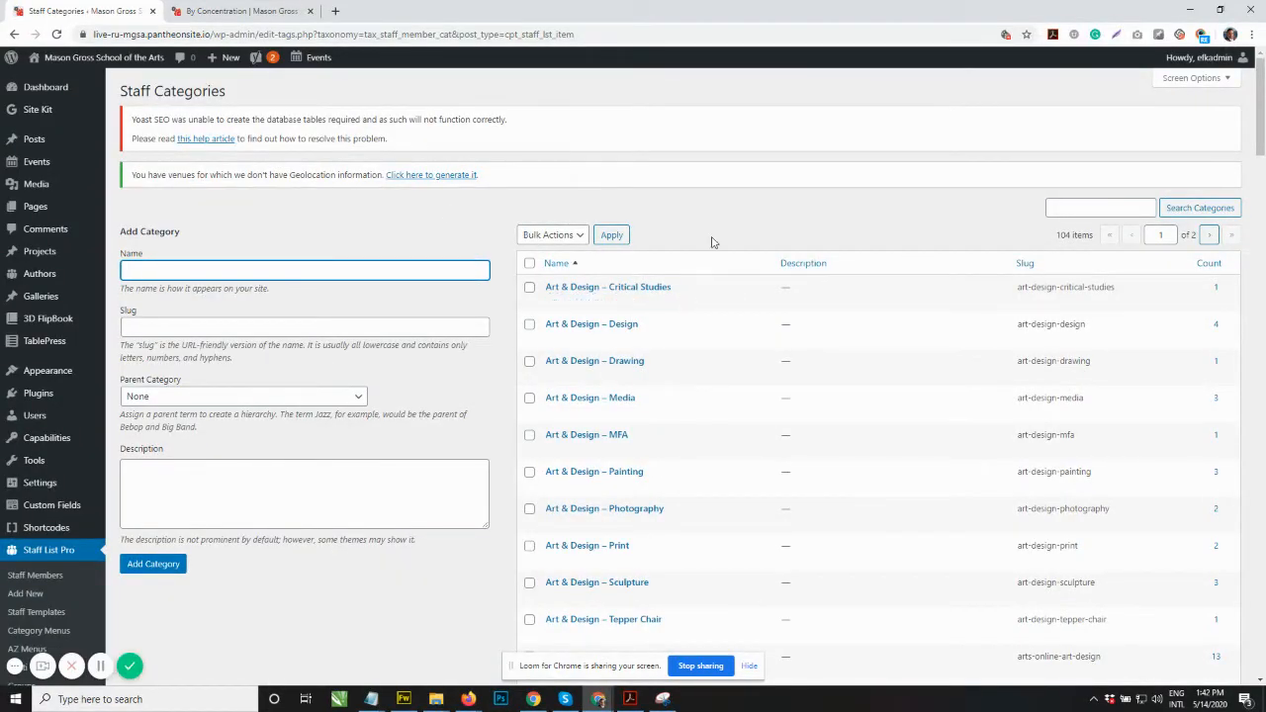
Step: Review the public faculty directory's concentration and faculty/staff filter options
{"action": "scroll", "coordinate": [719, 313], "scroll_direction": "down", "scroll_amount": 3}
{"action": "scroll", "coordinate": [727, 326], "scroll_direction": "down", "scroll_amount": 2}
{"action": "scroll", "coordinate": [848, 511], "scroll_direction": "up", "scroll_amount": 5}
{"action": "left_click", "coordinate": [265, 10]}
{"action": "scroll", "coordinate": [570, 504], "scroll_direction": "down", "scroll_amount": 1}
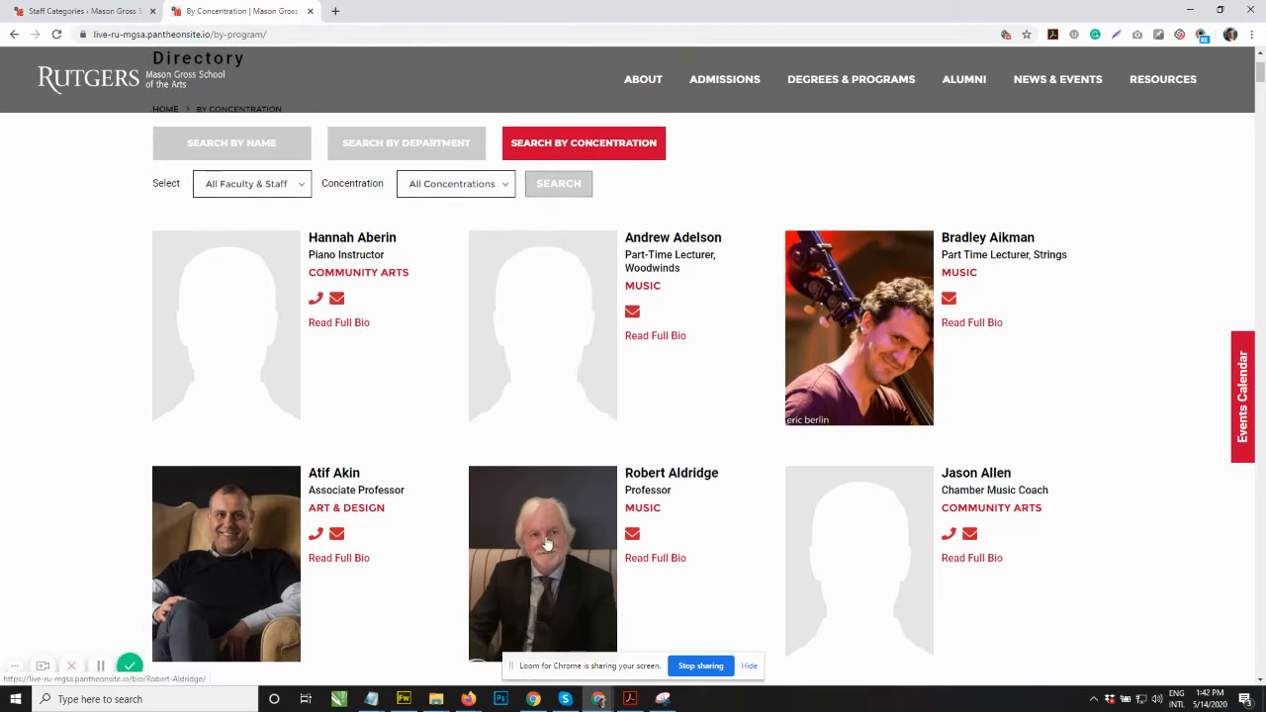
{"action": "scroll", "coordinate": [690, 469], "scroll_direction": "up", "scroll_amount": 1}
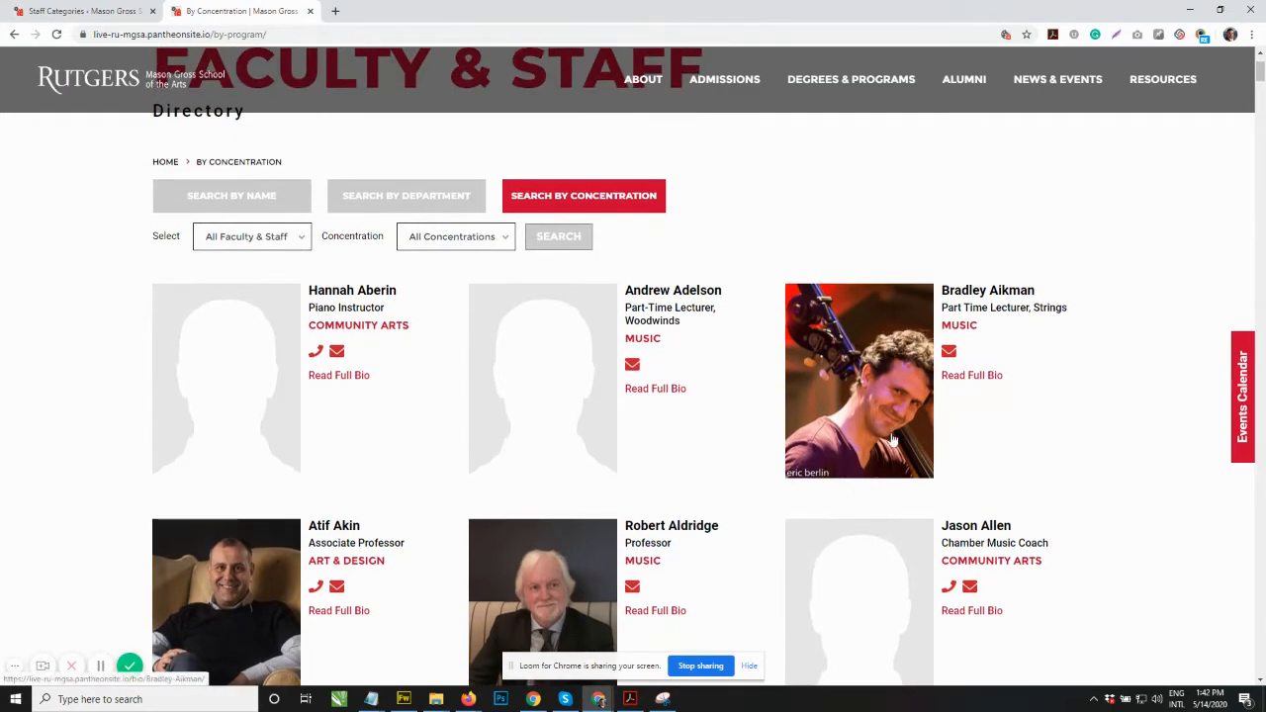
{"action": "scroll", "coordinate": [831, 520], "scroll_direction": "down", "scroll_amount": 1}
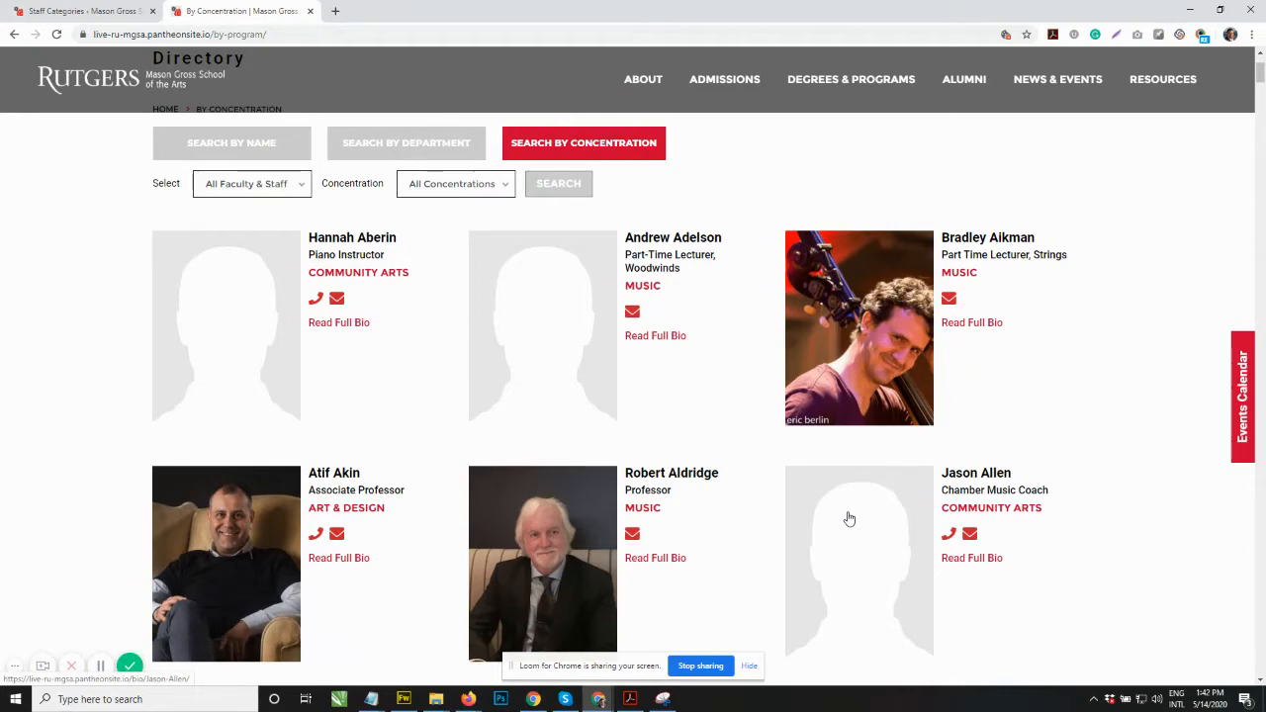
{"action": "scroll", "coordinate": [564, 534], "scroll_direction": "up", "scroll_amount": 3}
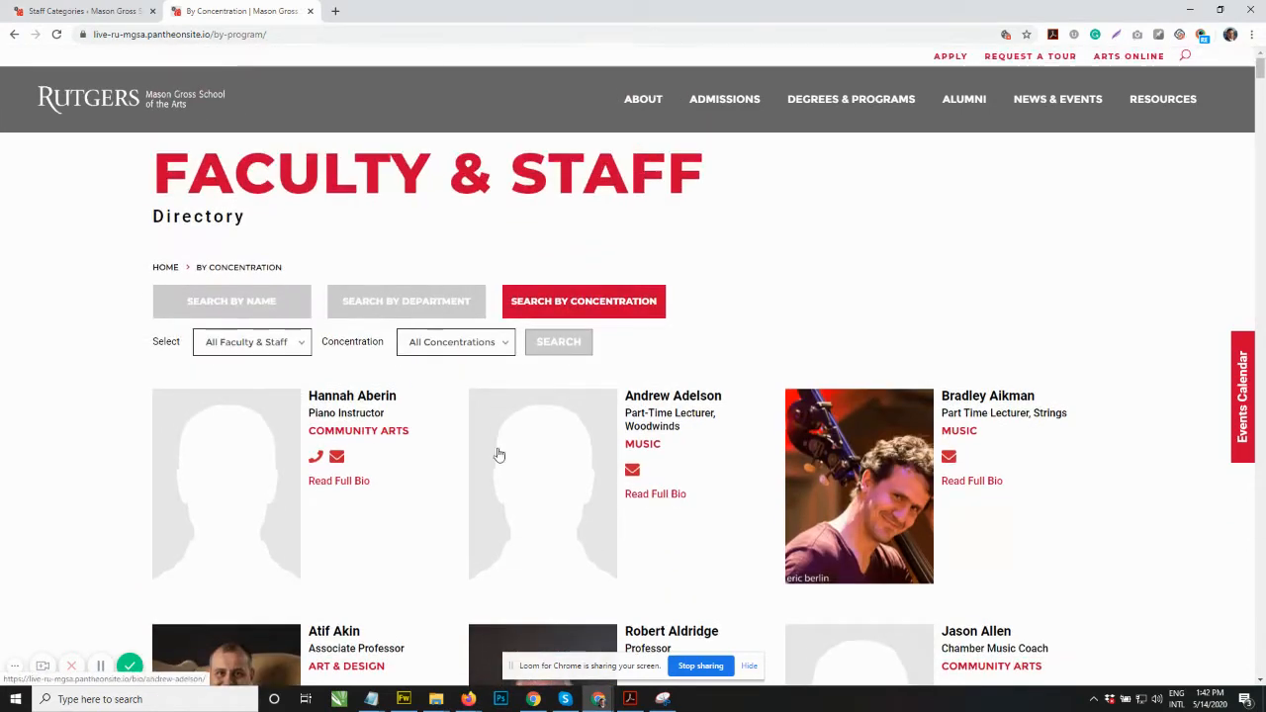
{"action": "left_click", "coordinate": [450, 343]}
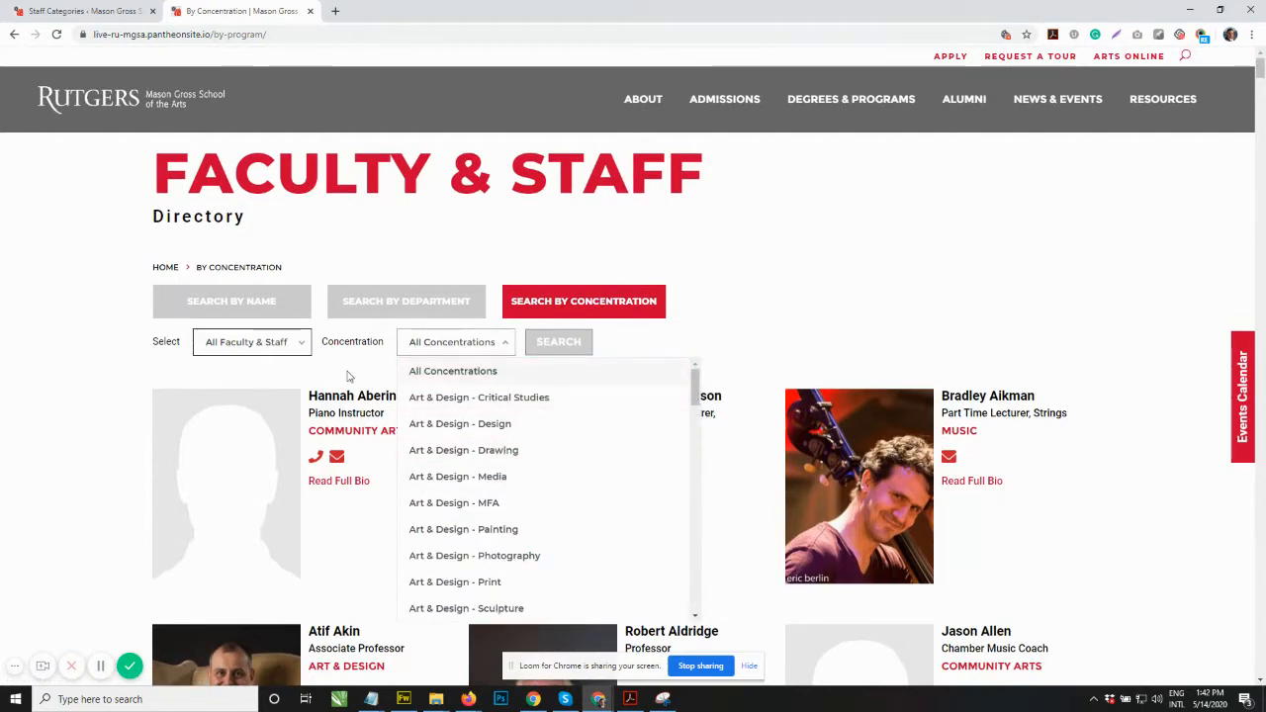
{"action": "left_click", "coordinate": [299, 346]}
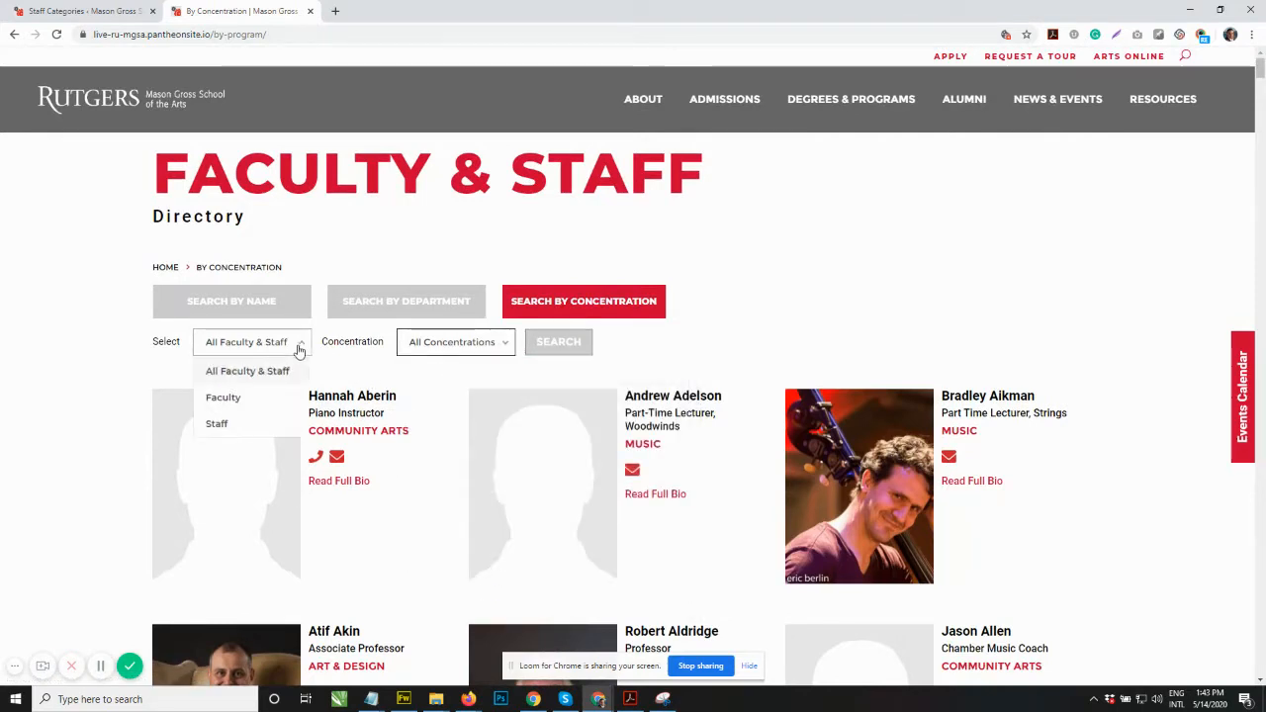
{"action": "left_click", "coordinate": [820, 276]}
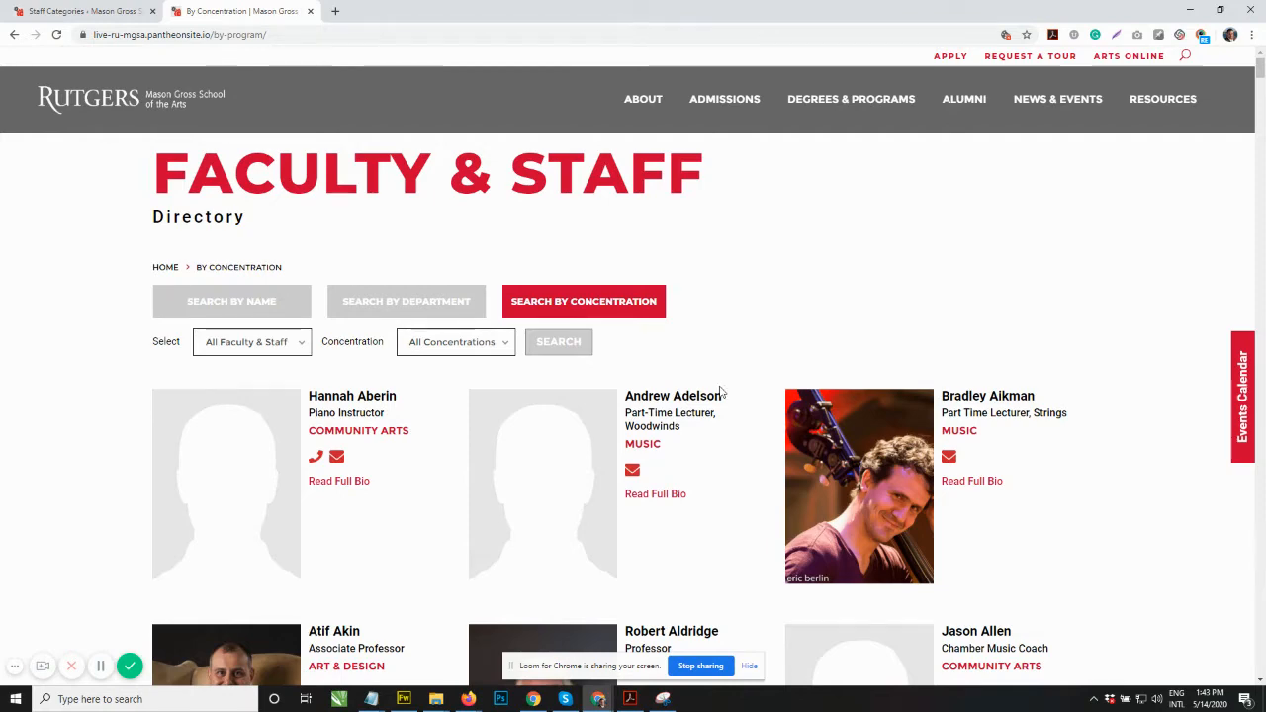
Step: Return to Staff Categories and enter the new category name Art & Design – Sample Concentration
{"action": "left_click", "coordinate": [84, 11]}
{"action": "left_click", "coordinate": [712, 211]}
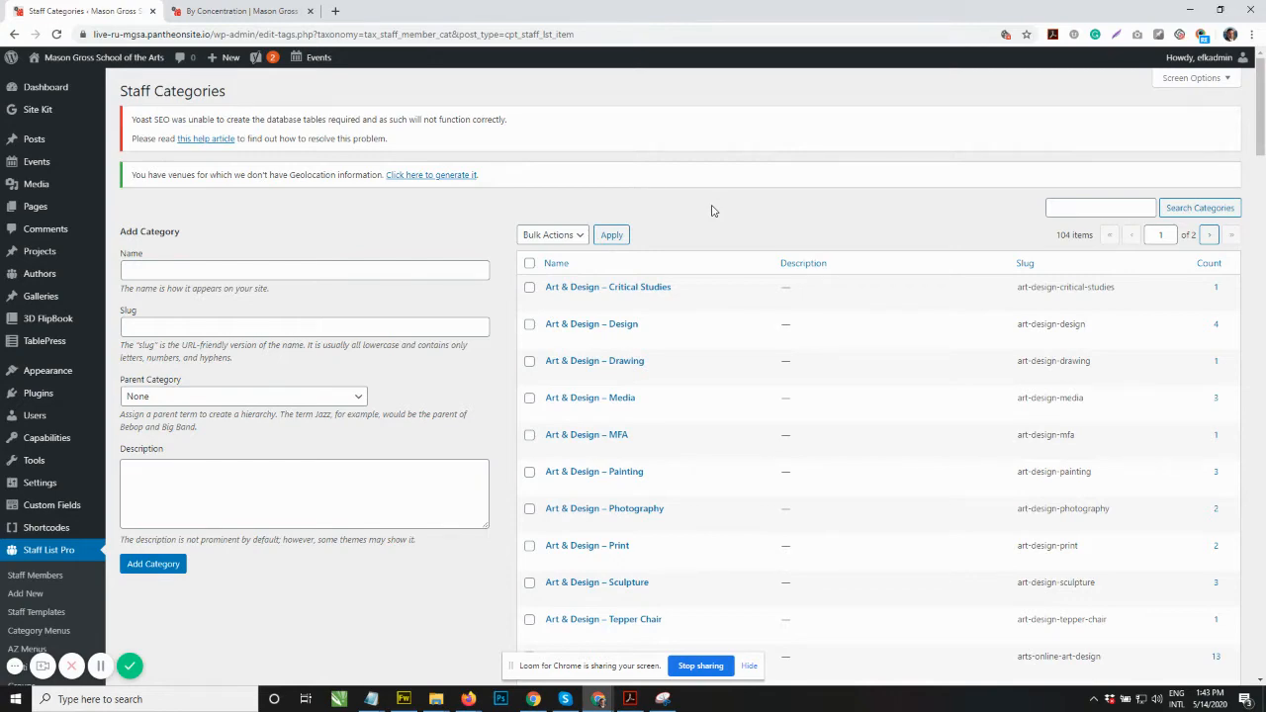
{"action": "scroll", "coordinate": [706, 212], "scroll_direction": "down", "scroll_amount": 1}
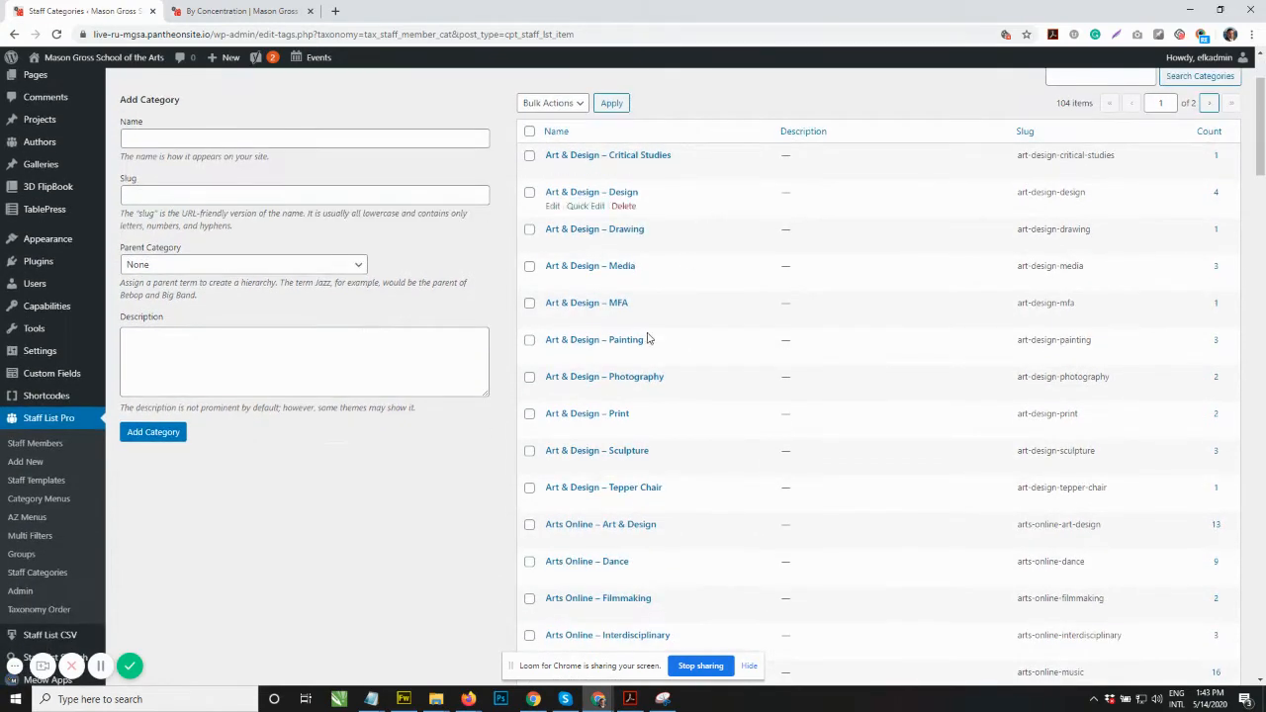
{"action": "scroll", "coordinate": [610, 337], "scroll_direction": "up", "scroll_amount": 1}
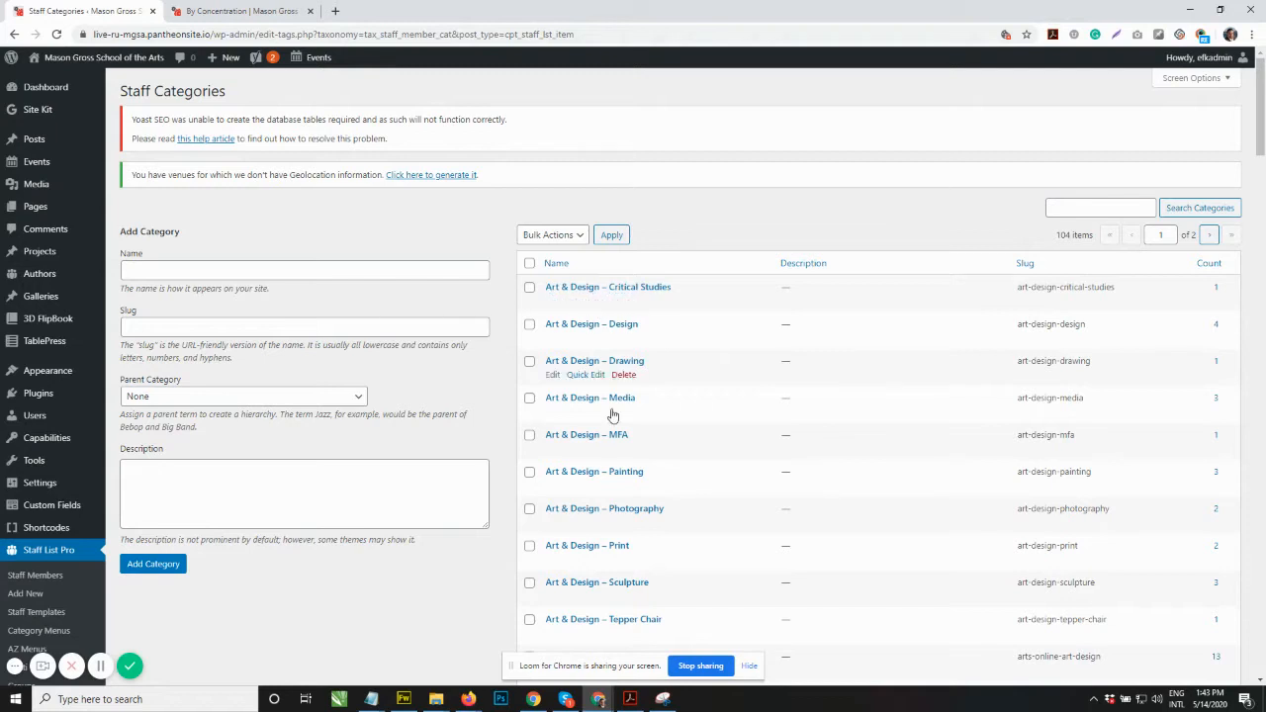
{"action": "left_click", "coordinate": [276, 266]}
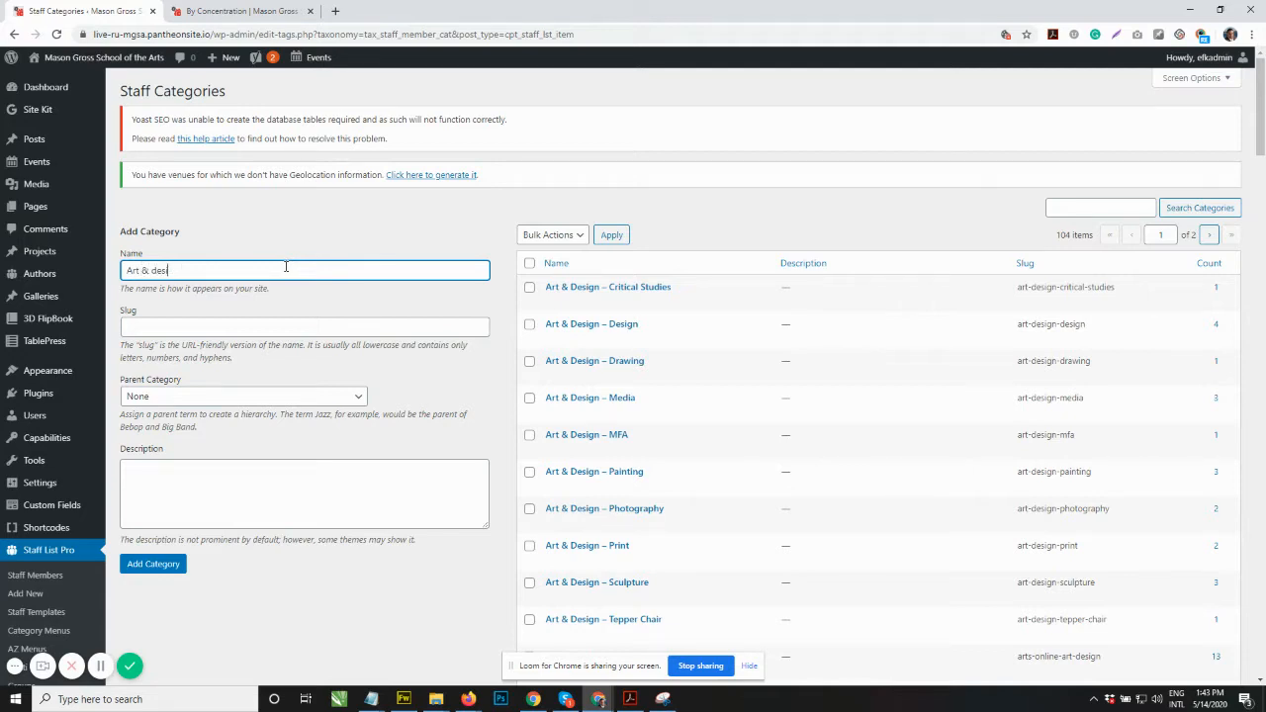
{"action": "type", "text": "Art & Design – Sample Concentration"}
{"action": "left_click", "coordinate": [179, 328]}
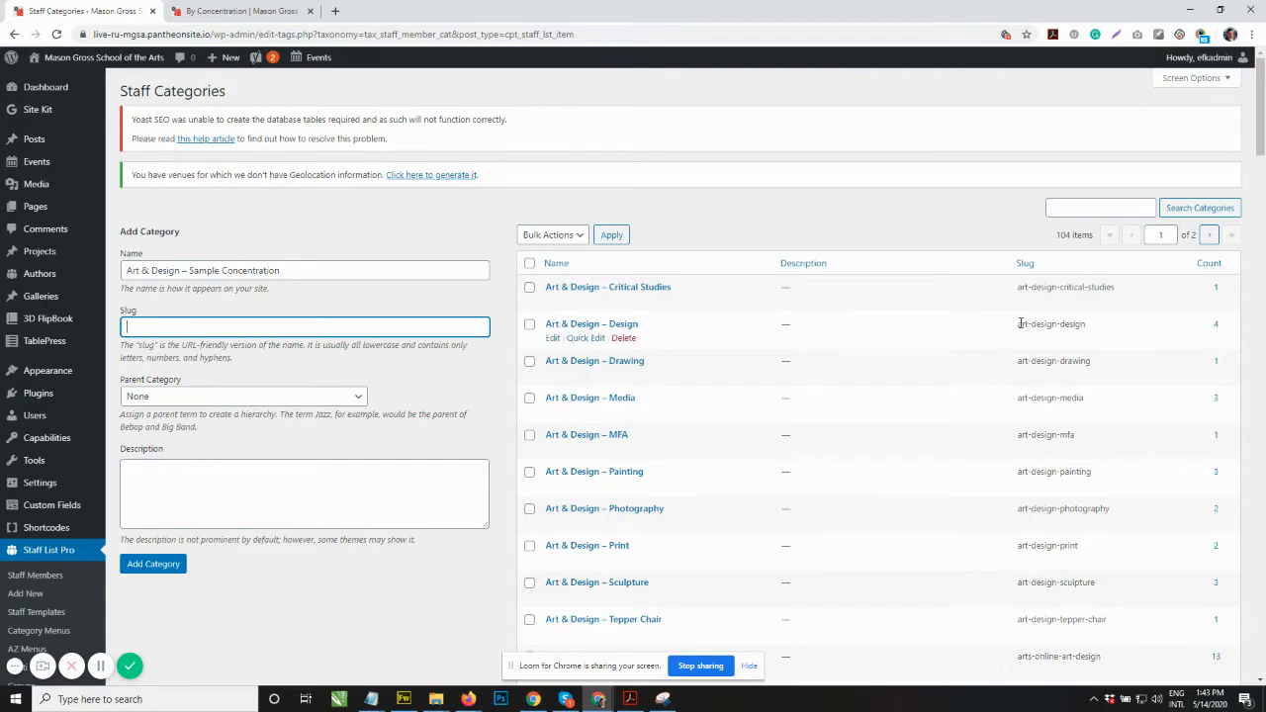
Step: Add the category with no parent category and an empty description
{"action": "left_click_drag", "start_coordinate": [1021, 323], "coordinate": [1085, 335]}
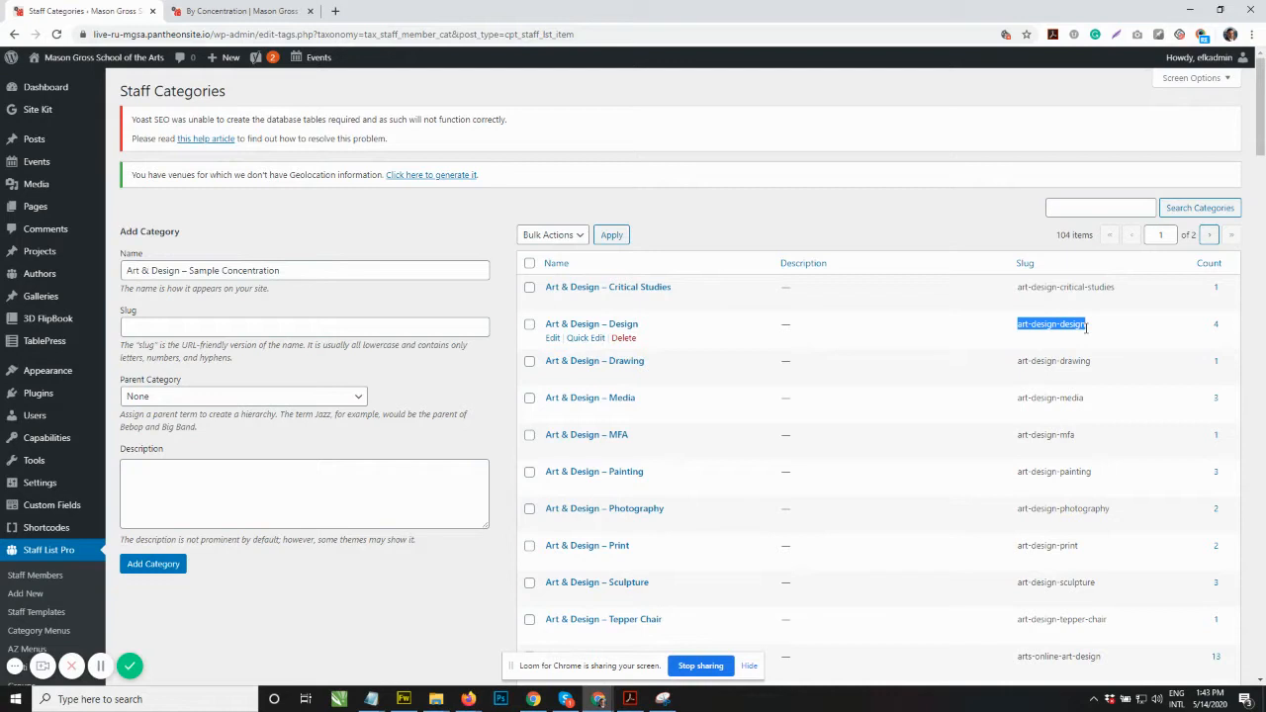
{"action": "left_click", "coordinate": [962, 215]}
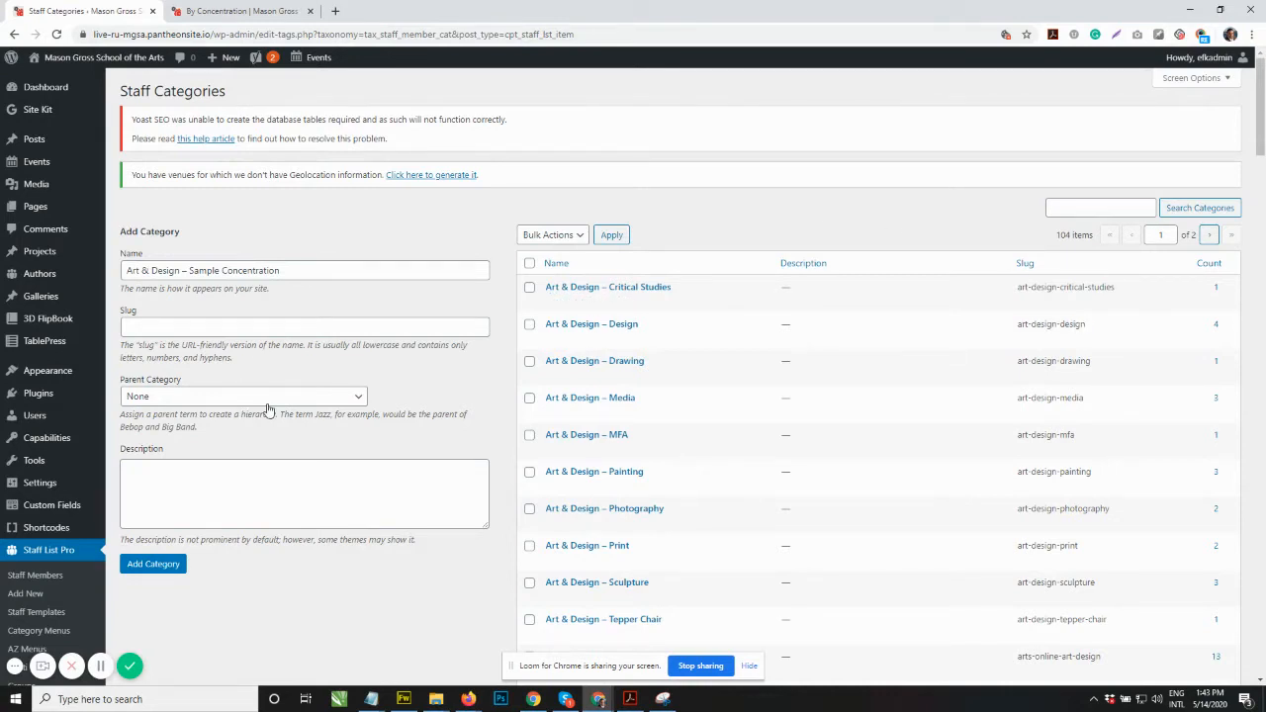
{"action": "left_click", "coordinate": [168, 489]}
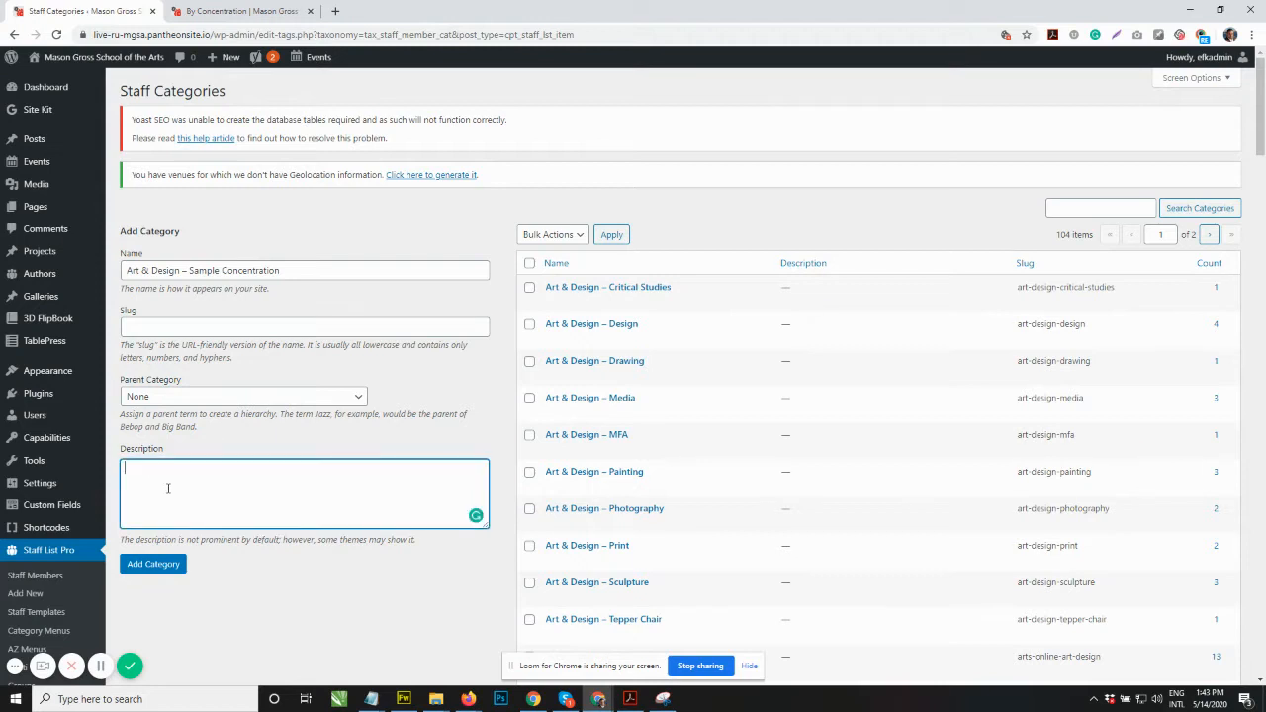
{"action": "left_click", "coordinate": [443, 241]}
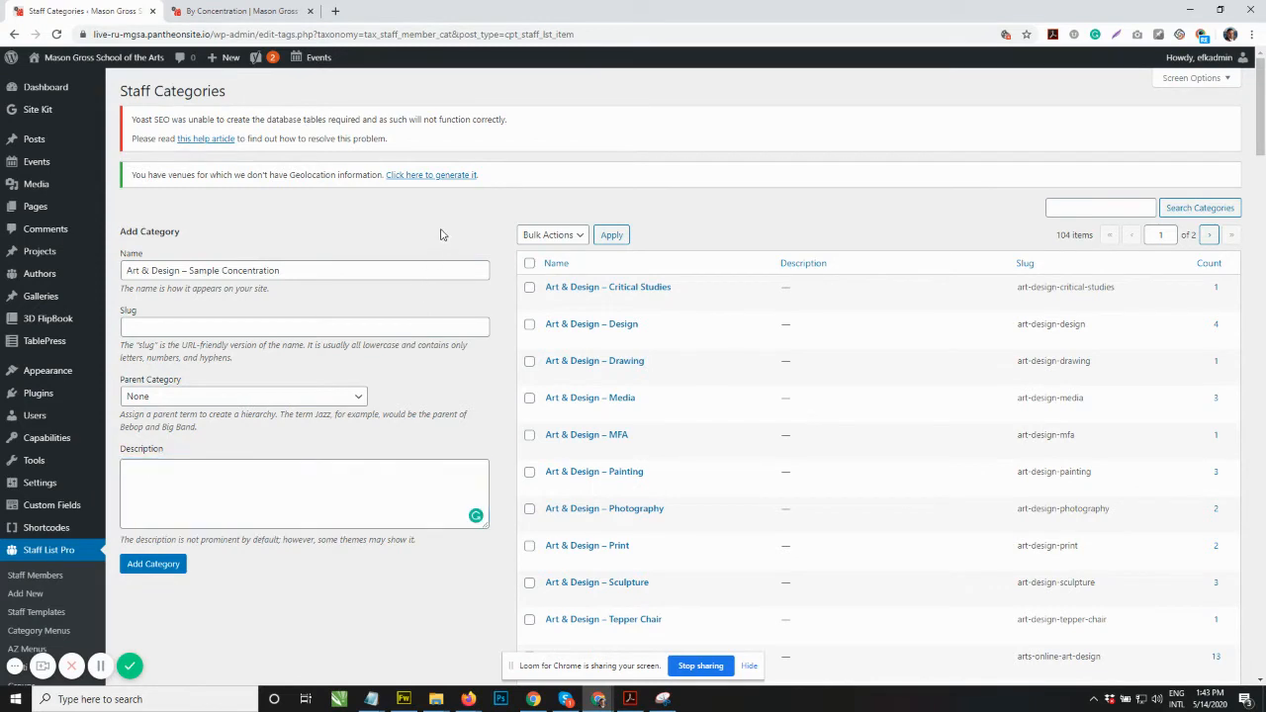
{"action": "left_click", "coordinate": [149, 564]}
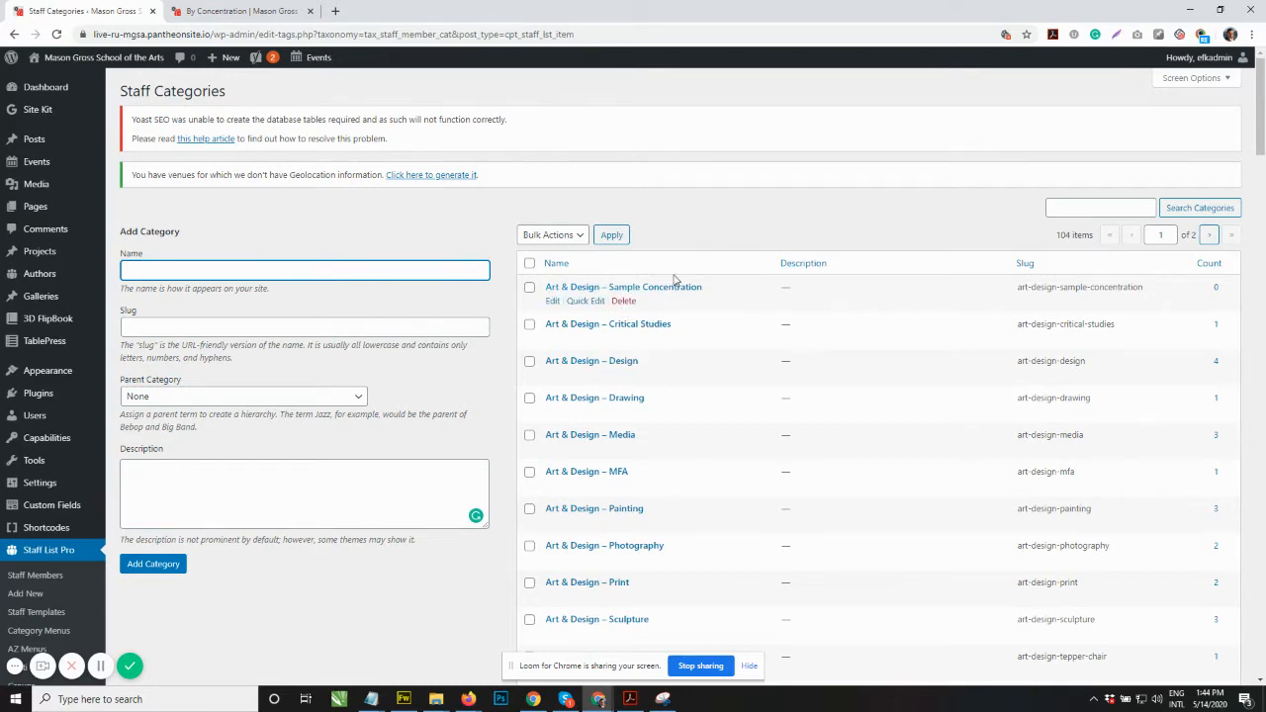
Step: Start another category named Department X with Departments as its parent category
{"action": "left_click", "coordinate": [735, 220]}
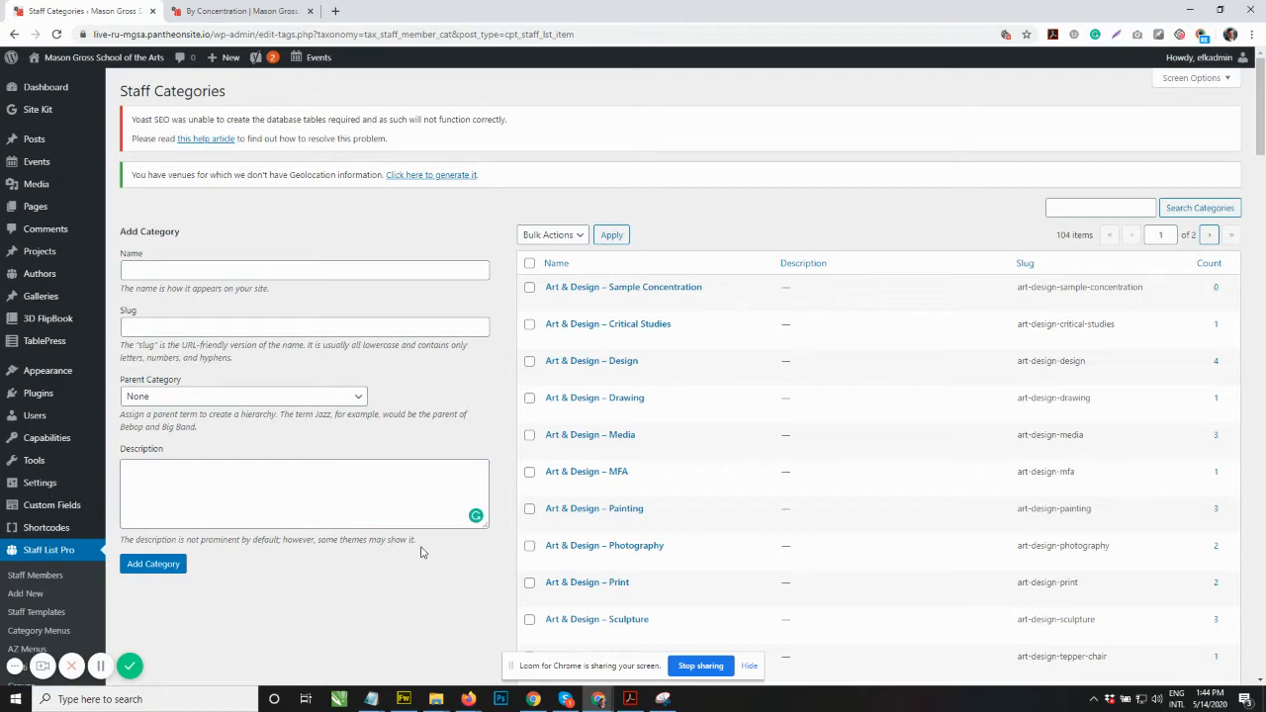
{"action": "left_click", "coordinate": [172, 269]}
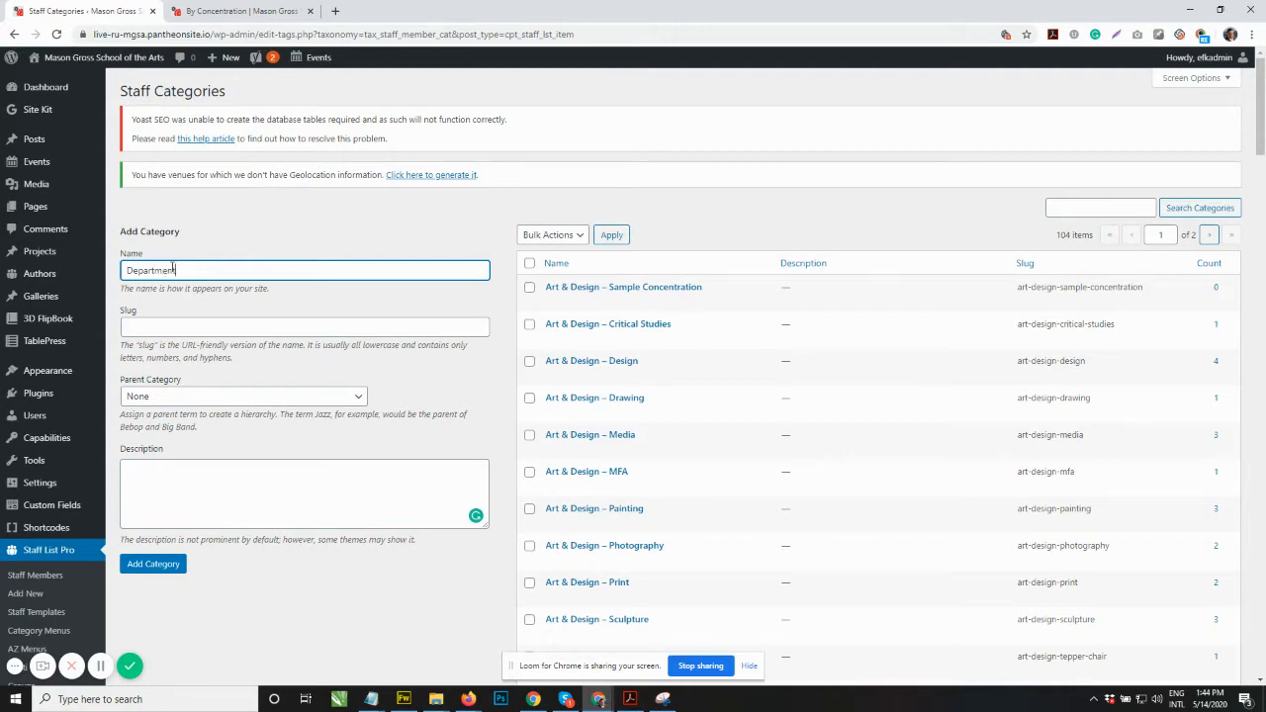
{"action": "left_click", "coordinate": [285, 244]}
{"action": "left_click", "coordinate": [246, 395]}
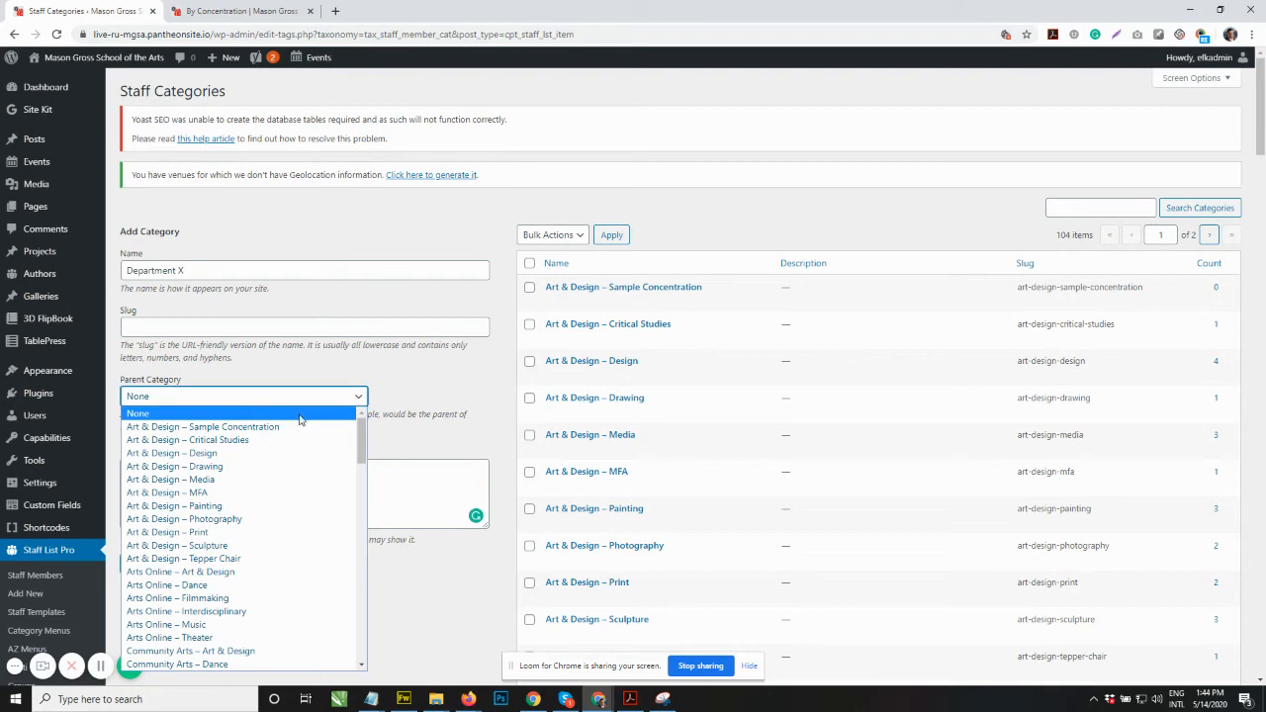
{"action": "left_click_drag", "start_coordinate": [360, 445], "coordinate": [347, 614]}
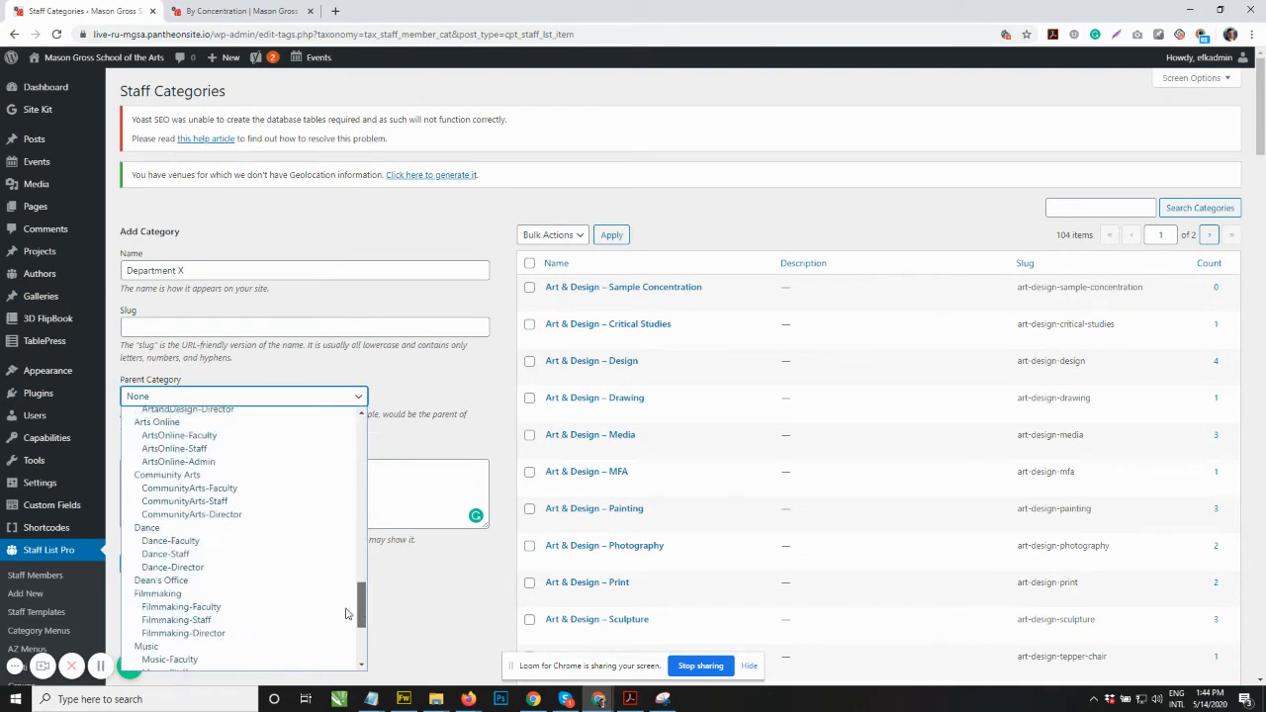
{"action": "scroll", "coordinate": [346, 614], "scroll_direction": "up", "scroll_amount": 5}
{"action": "left_click", "coordinate": [178, 489]}
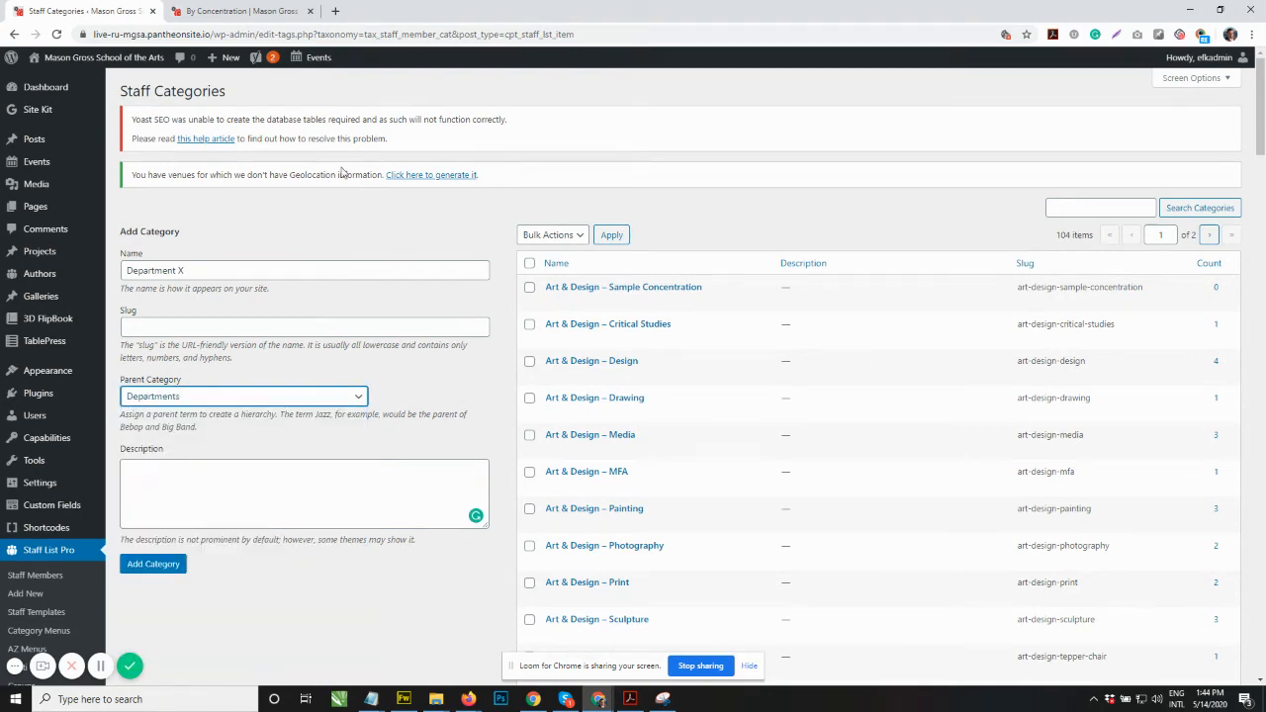
{"action": "left_click", "coordinate": [316, 221]}
Step: Clear the Department X name from the new category form
{"action": "left_click_drag", "start_coordinate": [1261, 129], "coordinate": [1260, 483]}
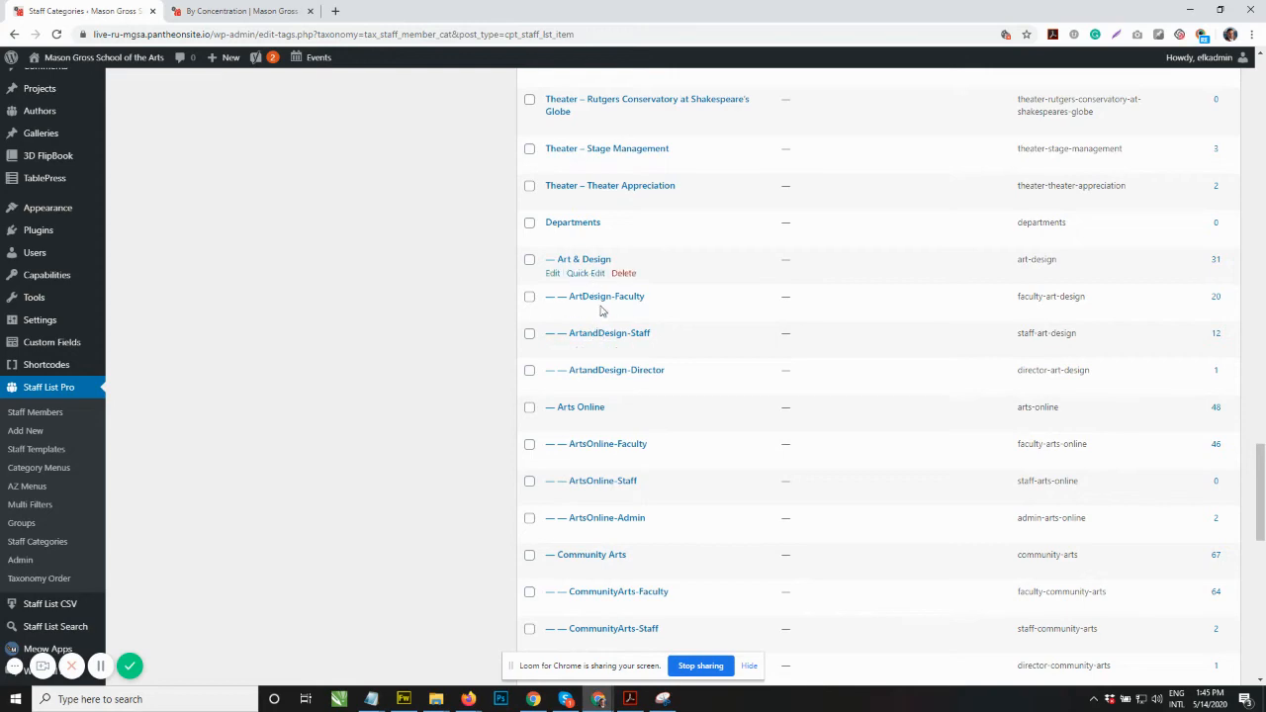
{"action": "scroll", "coordinate": [406, 355], "scroll_direction": "up", "scroll_amount": 15}
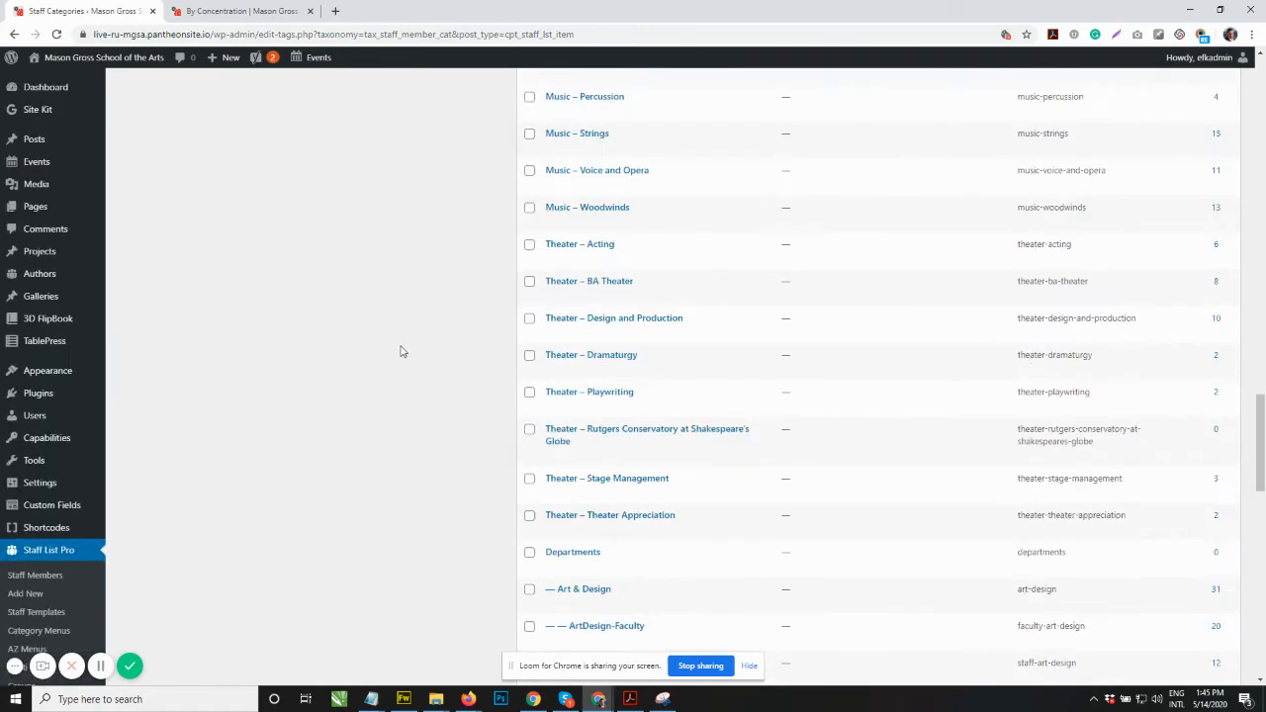
{"action": "scroll", "coordinate": [396, 344], "scroll_direction": "up", "scroll_amount": 2}
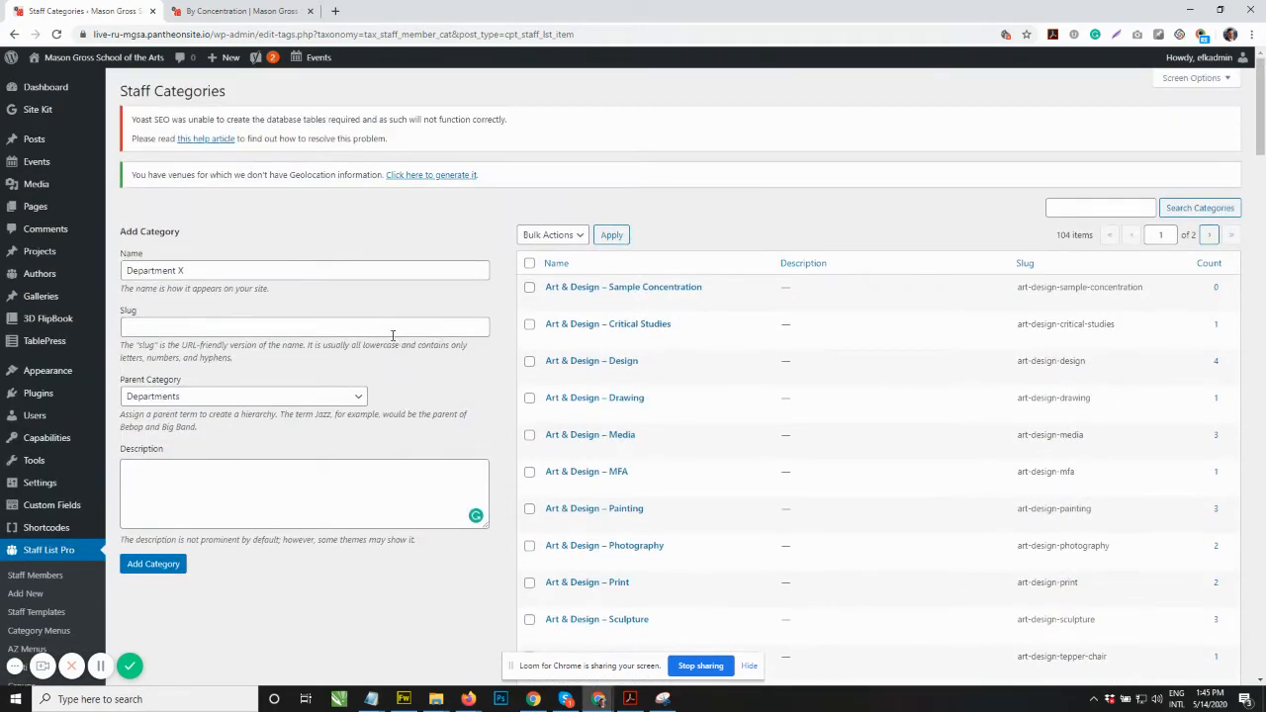
{"action": "triple_click", "coordinate": [247, 274]}
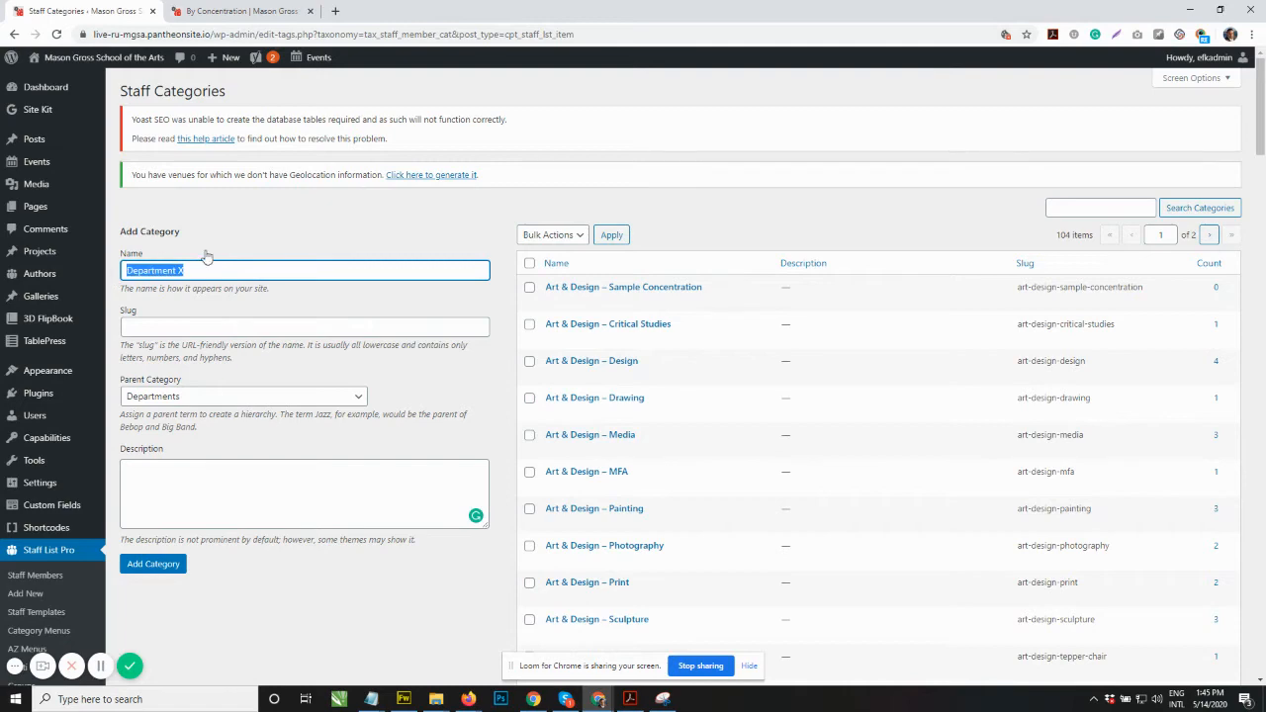
{"action": "key", "text": "BackSpace"}
{"action": "left_click", "coordinate": [301, 229]}
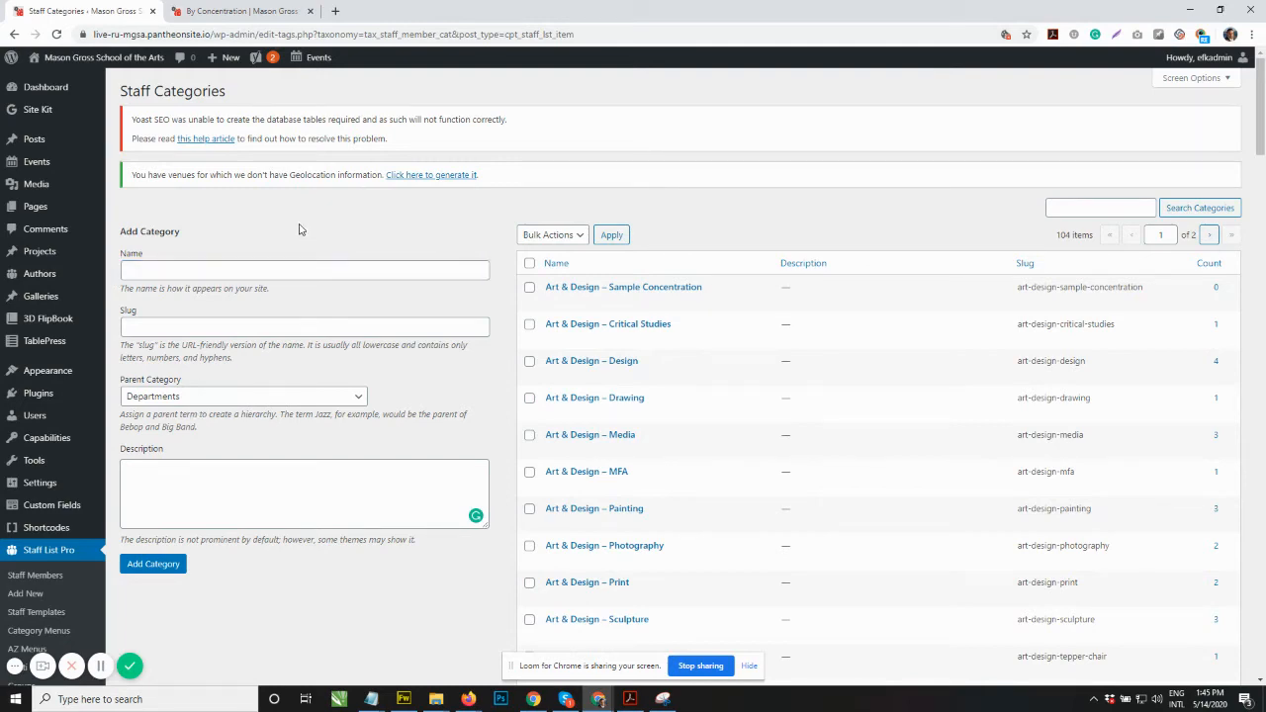
Step: Check the directory's concentration filter for the new category, then select the new category's slug in the list
{"action": "left_click", "coordinate": [241, 11]}
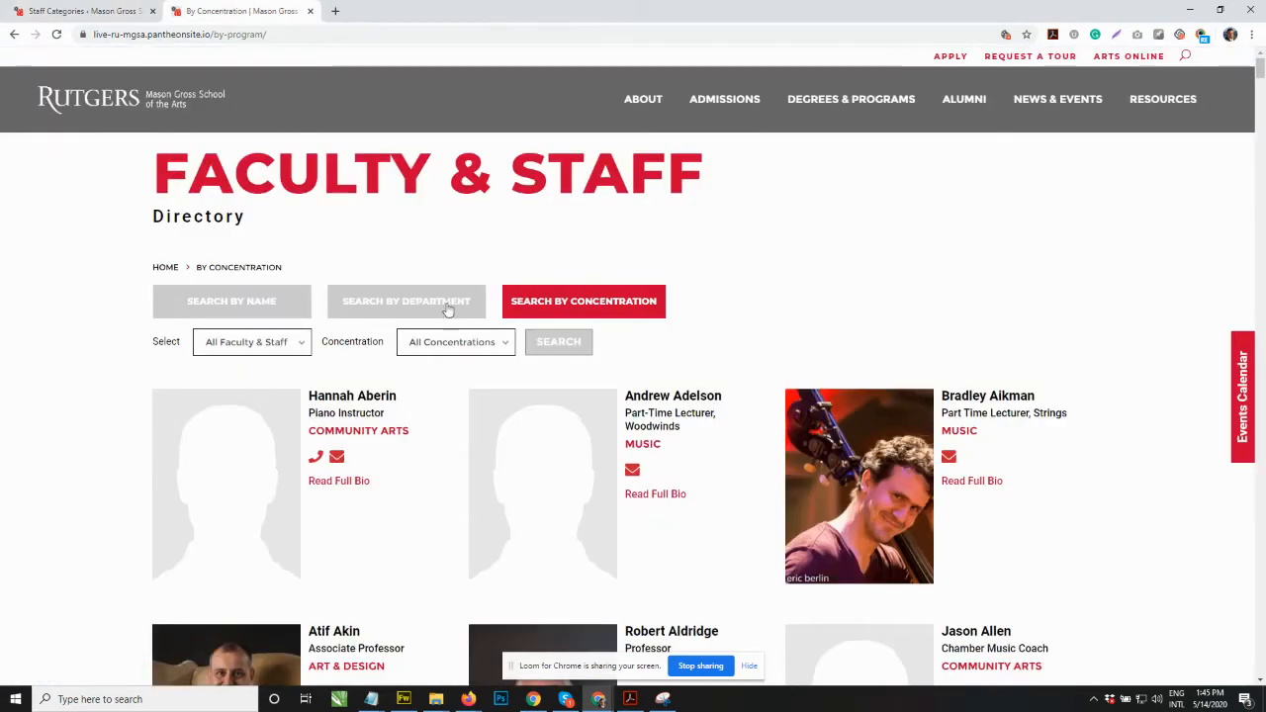
{"action": "left_click", "coordinate": [438, 347]}
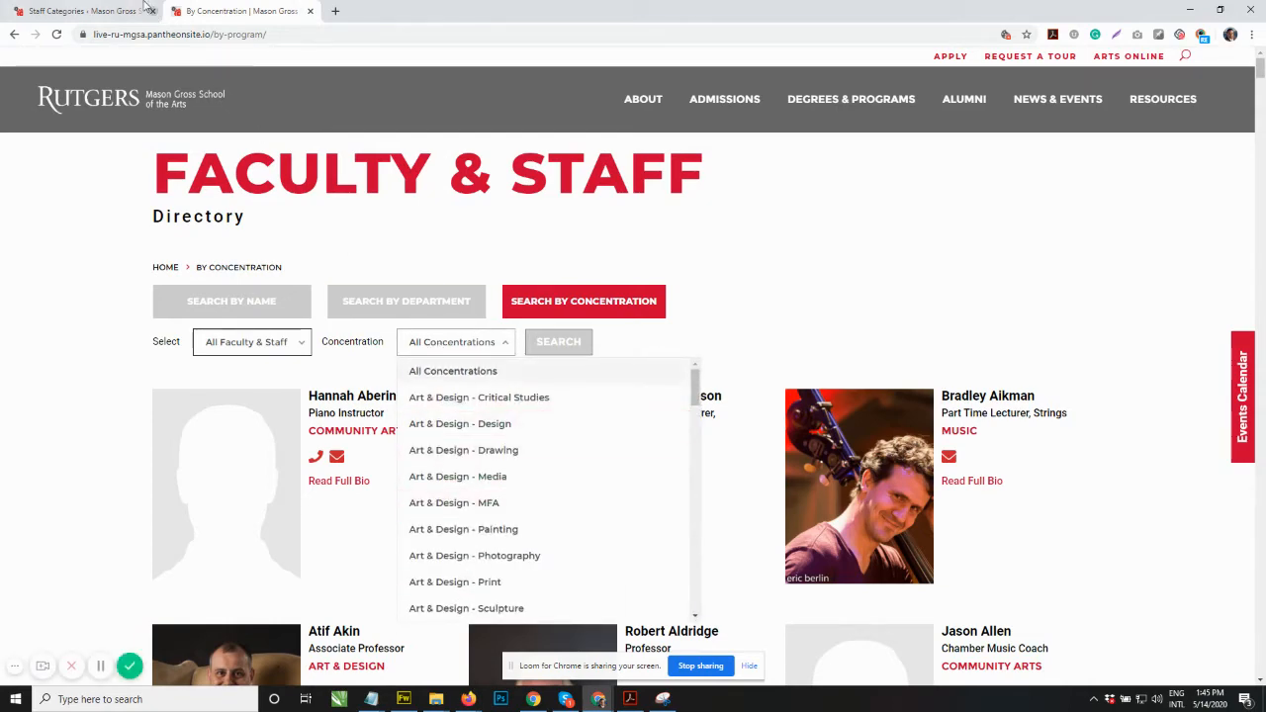
{"action": "left_click", "coordinate": [143, 10]}
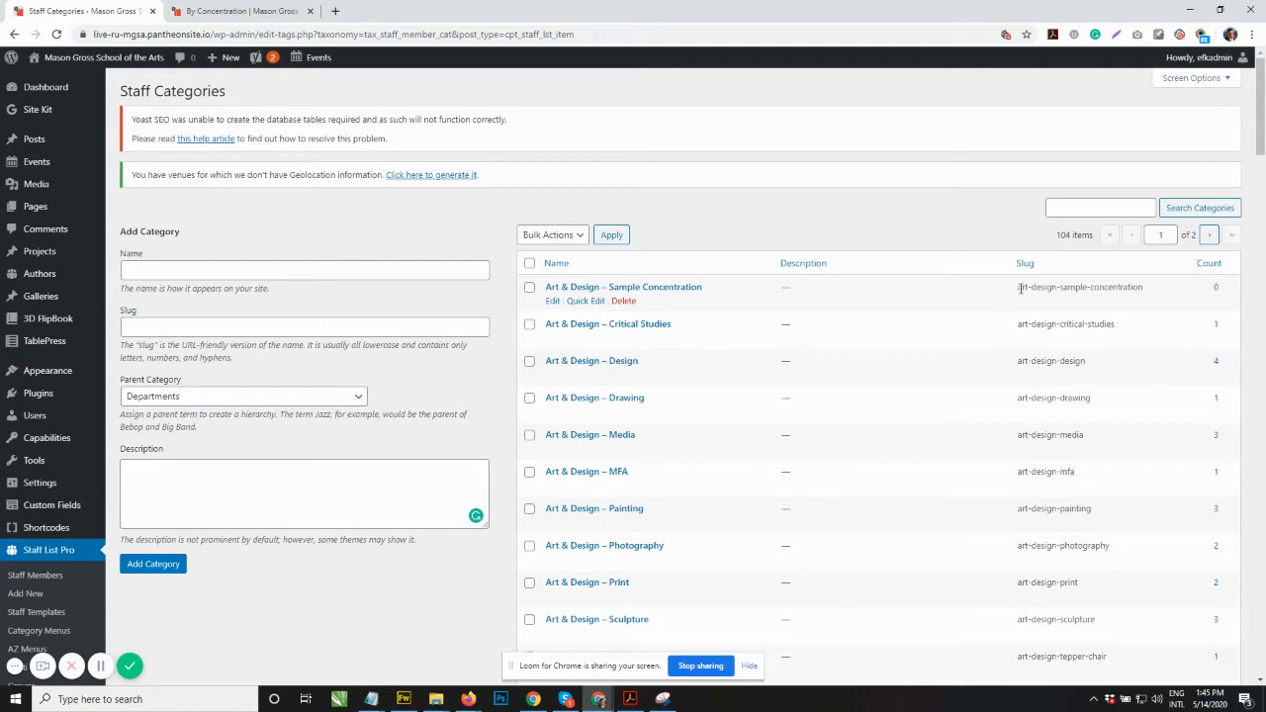
{"action": "left_click_drag", "start_coordinate": [1023, 288], "coordinate": [1162, 291]}
{"action": "key", "text": "ctrl+c"}
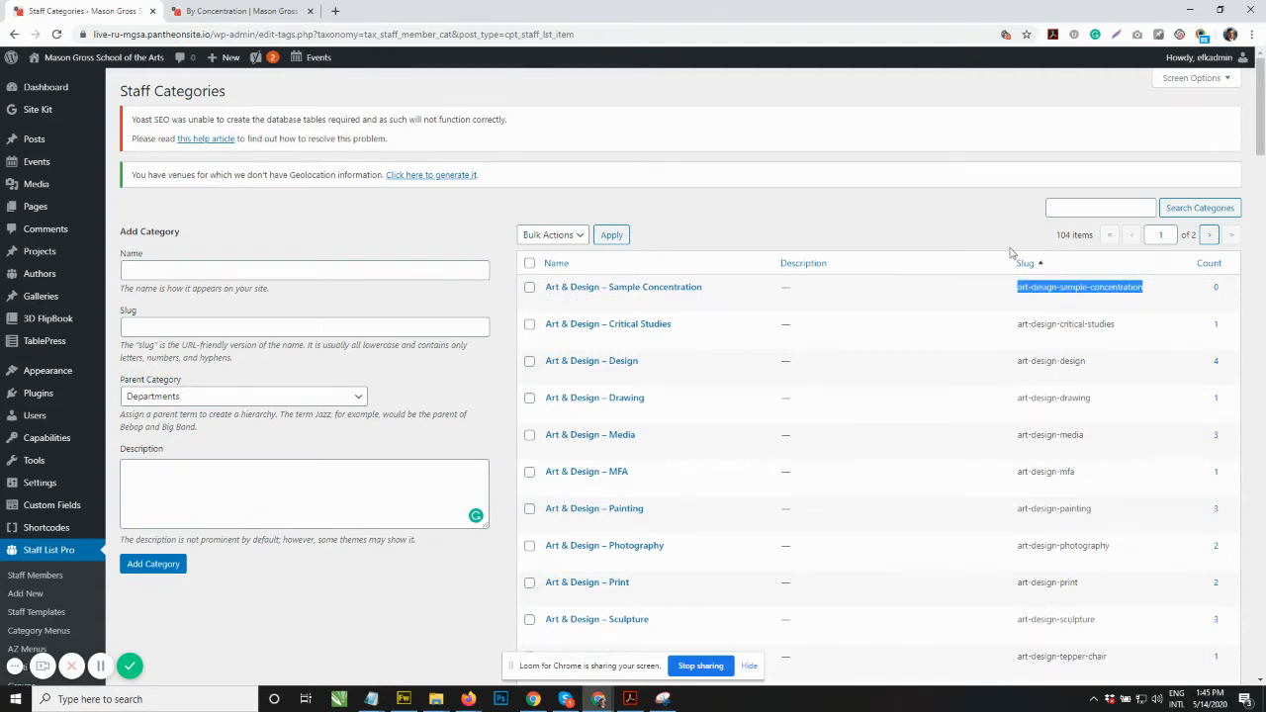
{"action": "left_click", "coordinate": [948, 231]}
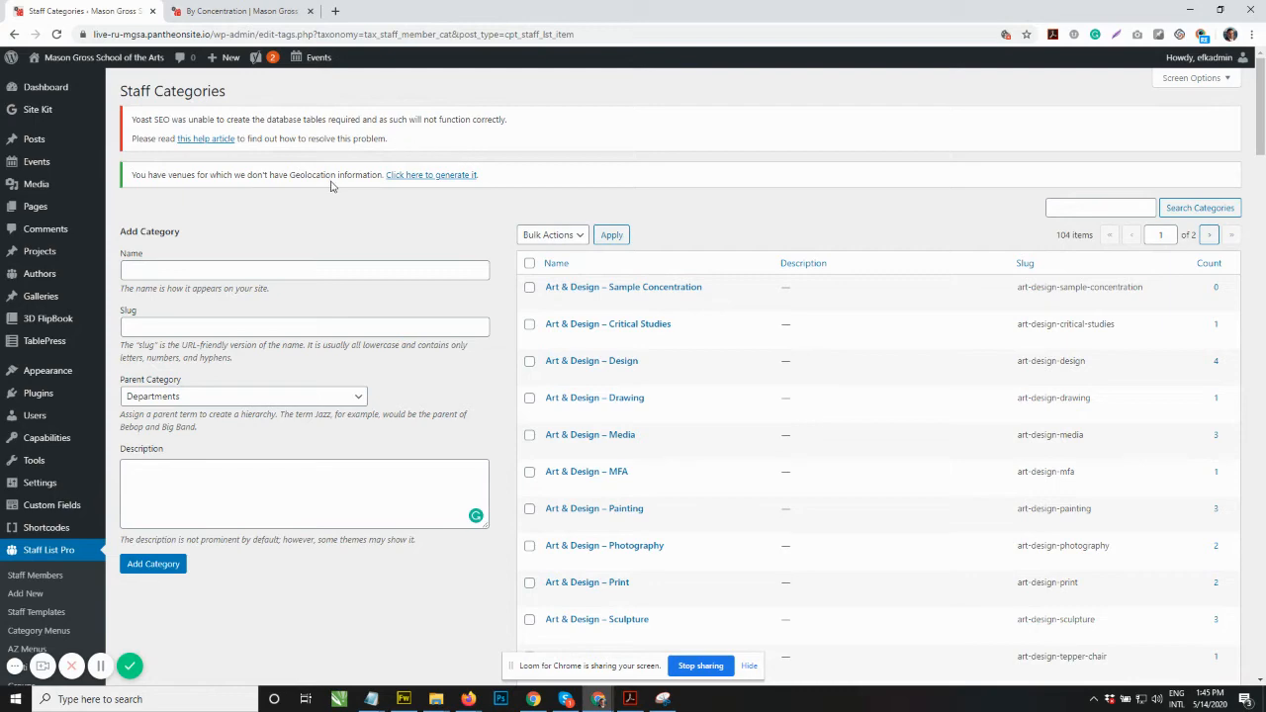
Step: Open the Concentrations Filter search form template from the Staff List Search forms
{"action": "scroll", "coordinate": [44, 356], "scroll_direction": "down", "scroll_amount": 2}
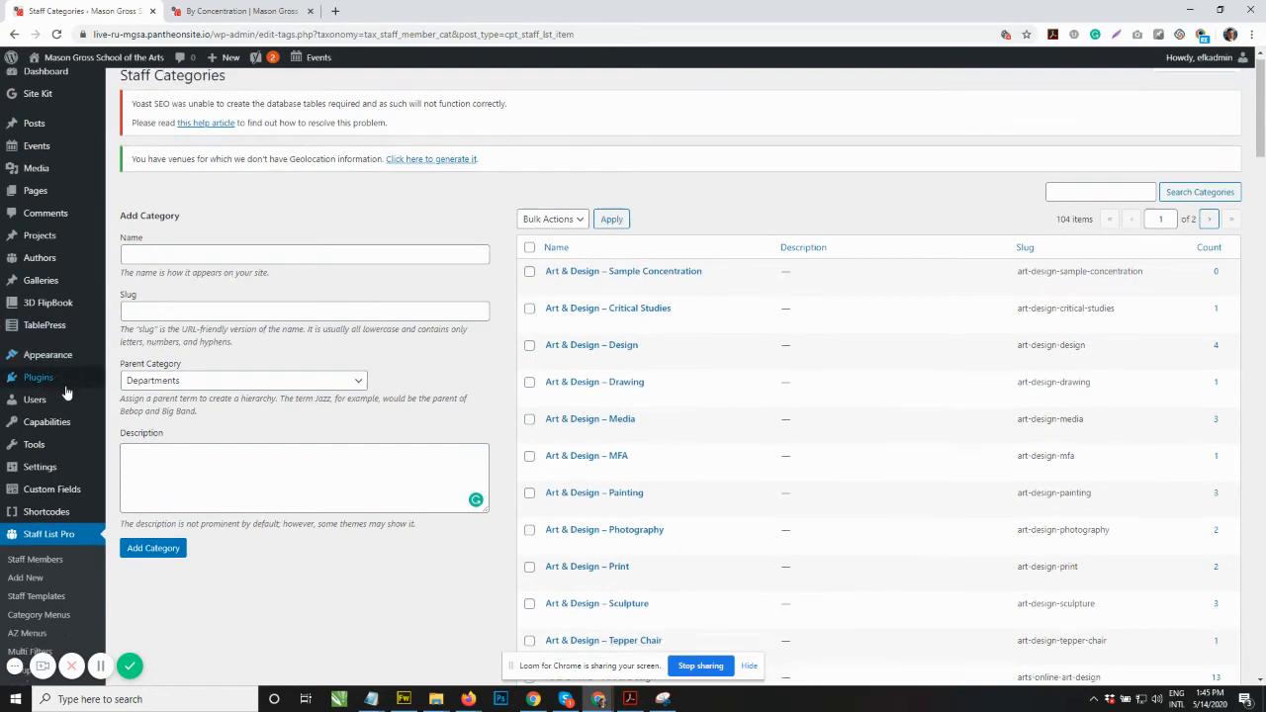
{"action": "scroll", "coordinate": [37, 421], "scroll_direction": "down", "scroll_amount": 1}
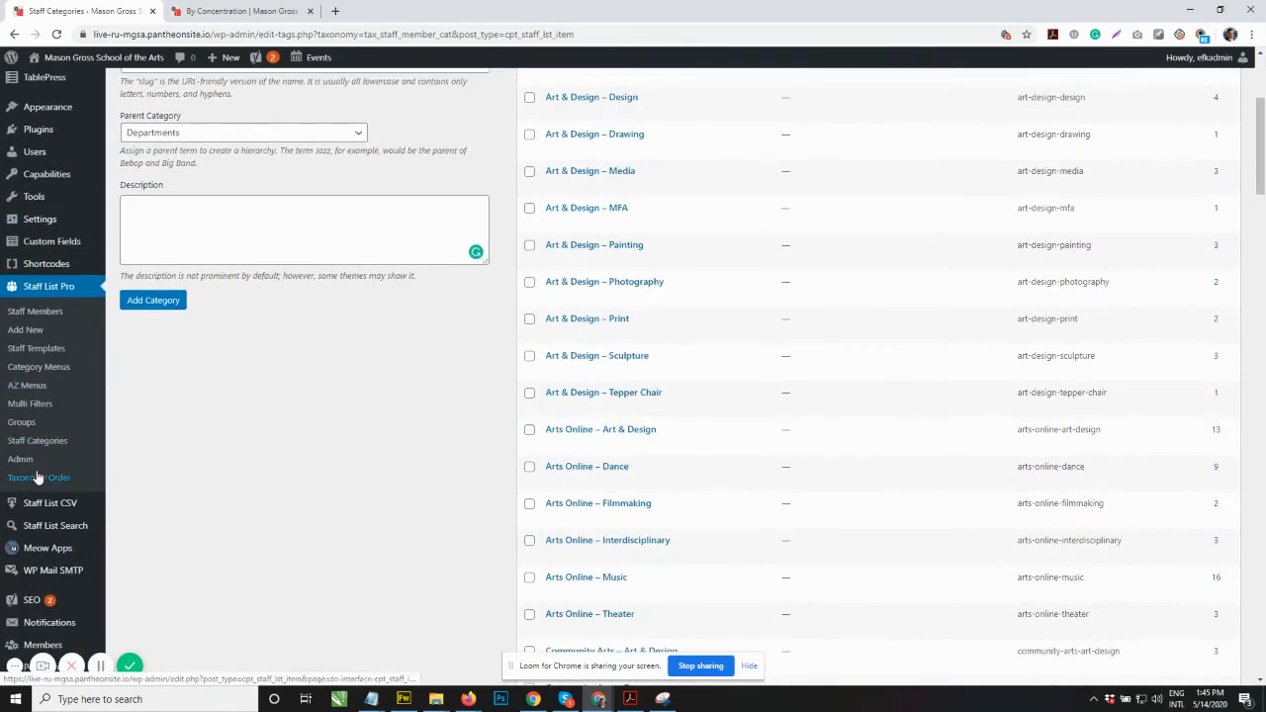
{"action": "scroll", "coordinate": [55, 478], "scroll_direction": "down", "scroll_amount": 1}
{"action": "mouse_move", "coordinate": [60, 469]}
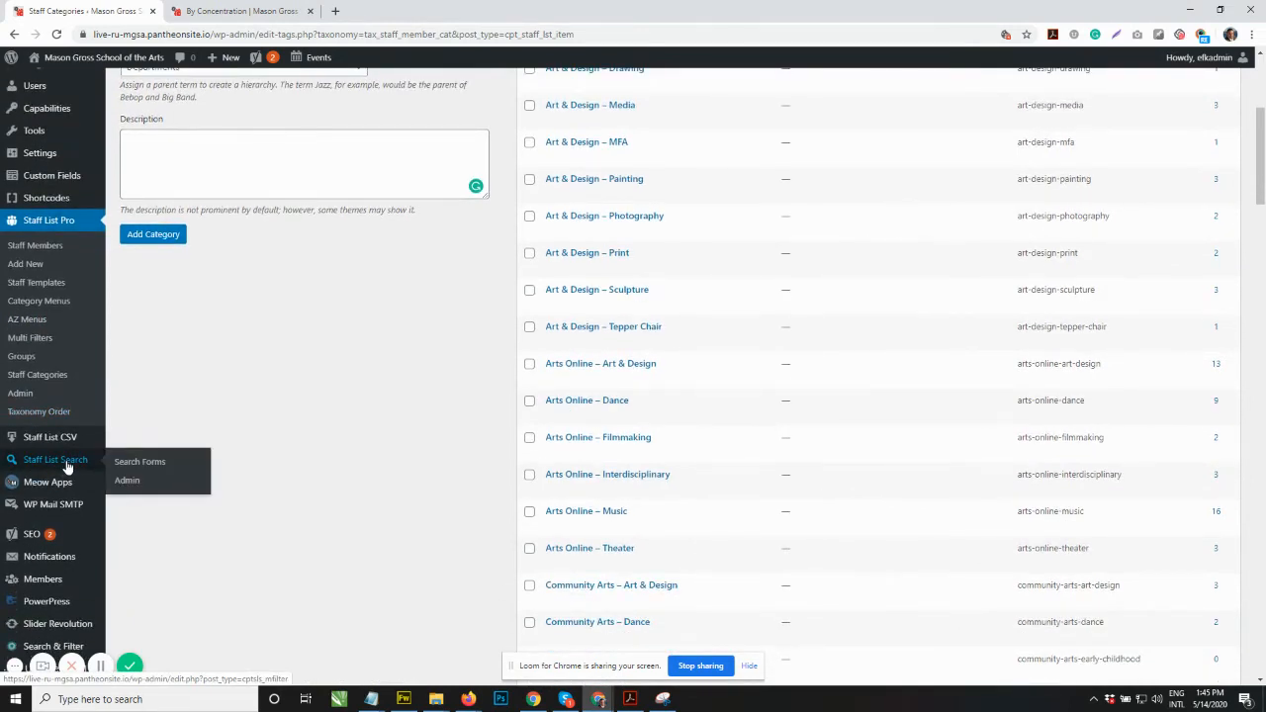
{"action": "left_click", "coordinate": [68, 467]}
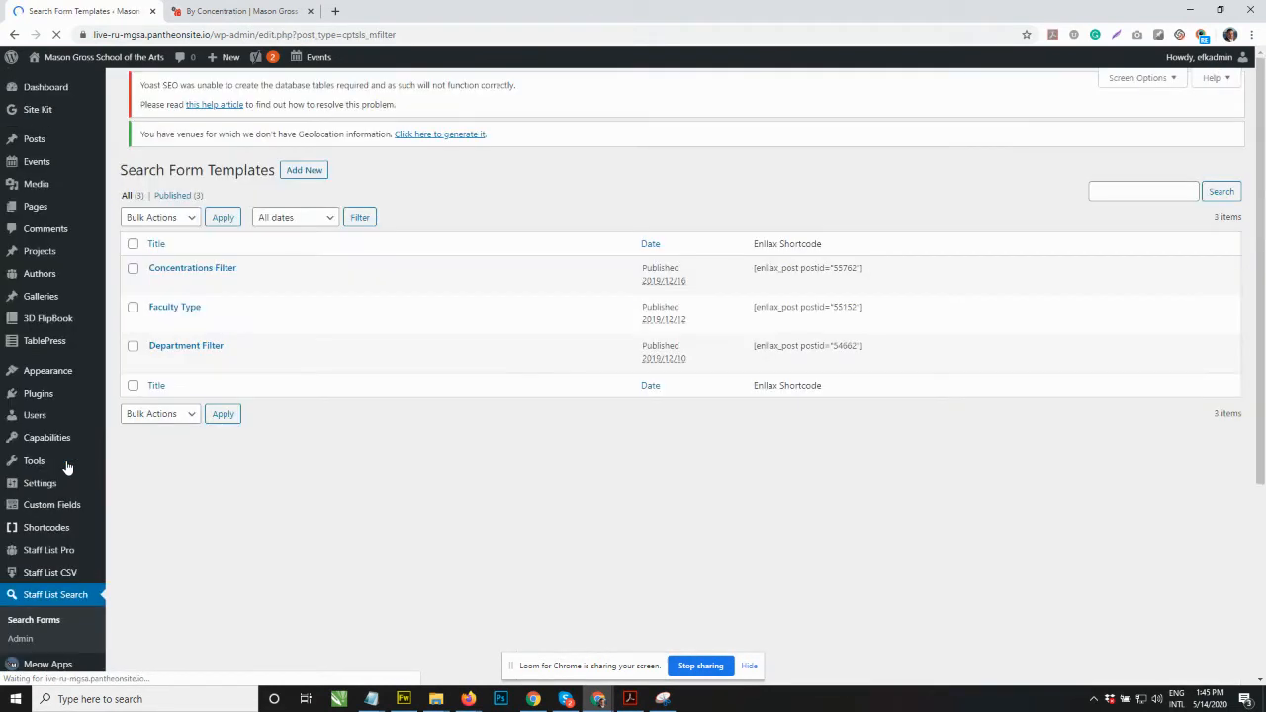
{"action": "mouse_move", "coordinate": [221, 376]}
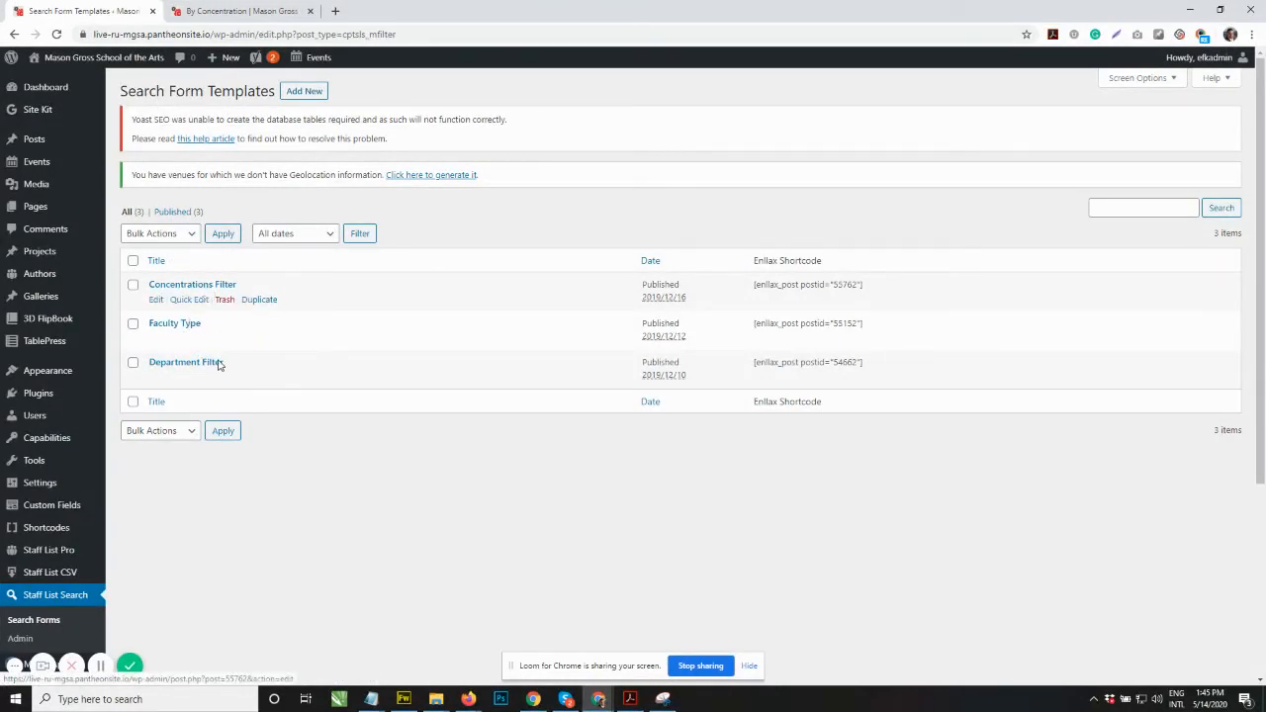
{"action": "left_click", "coordinate": [233, 285]}
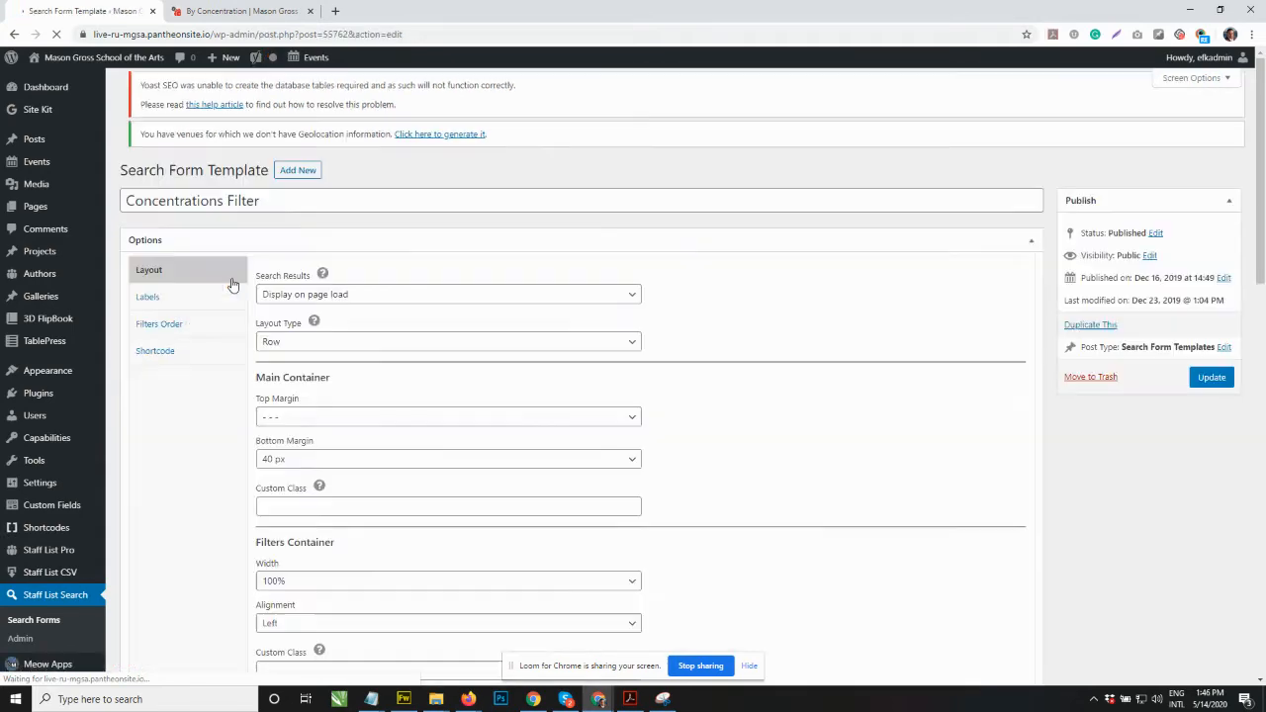
Step: Review the category slugs listed under the template's Concentration filter
{"action": "scroll", "coordinate": [403, 289], "scroll_direction": "down", "scroll_amount": 11}
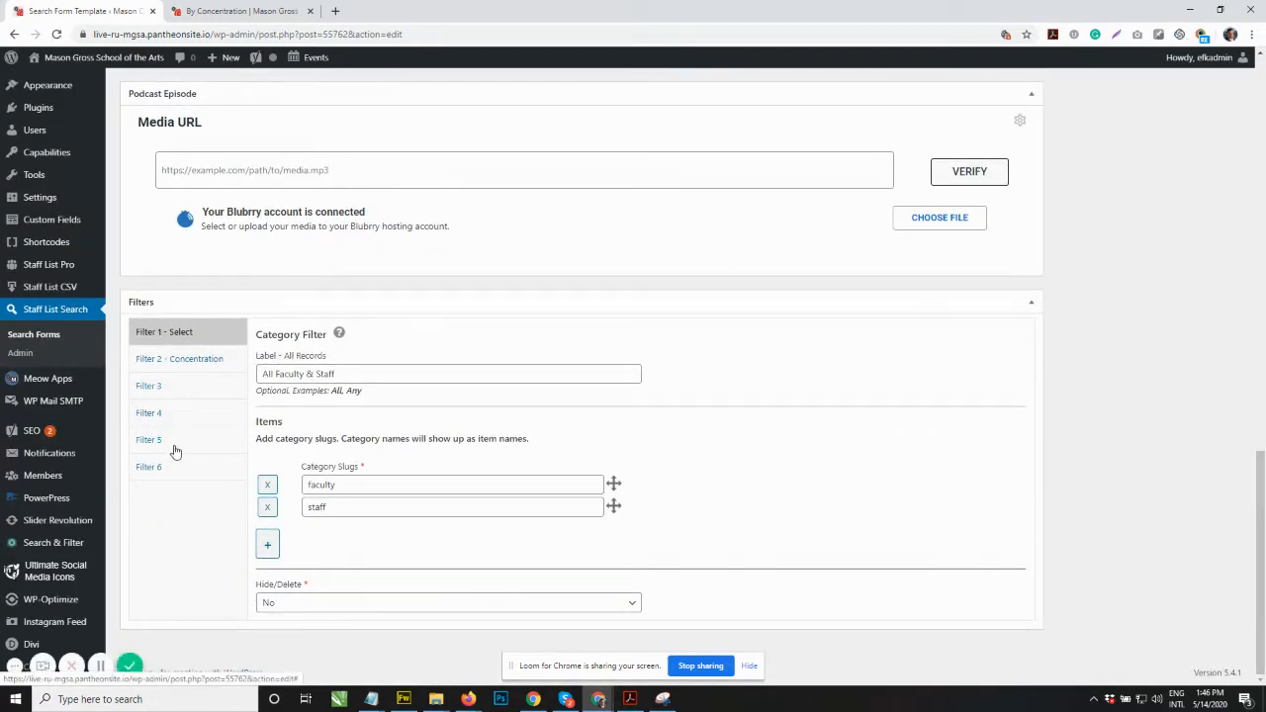
{"action": "left_click", "coordinate": [230, 367]}
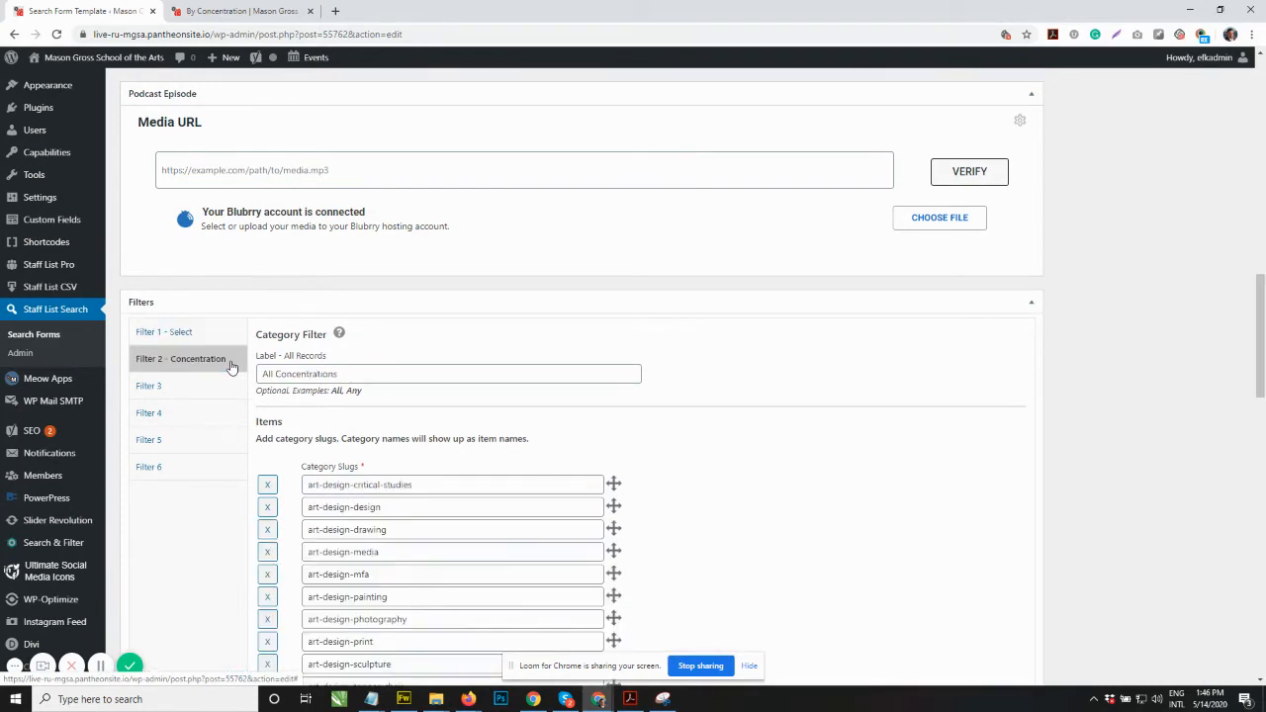
{"action": "scroll", "coordinate": [400, 371], "scroll_direction": "down", "scroll_amount": 3}
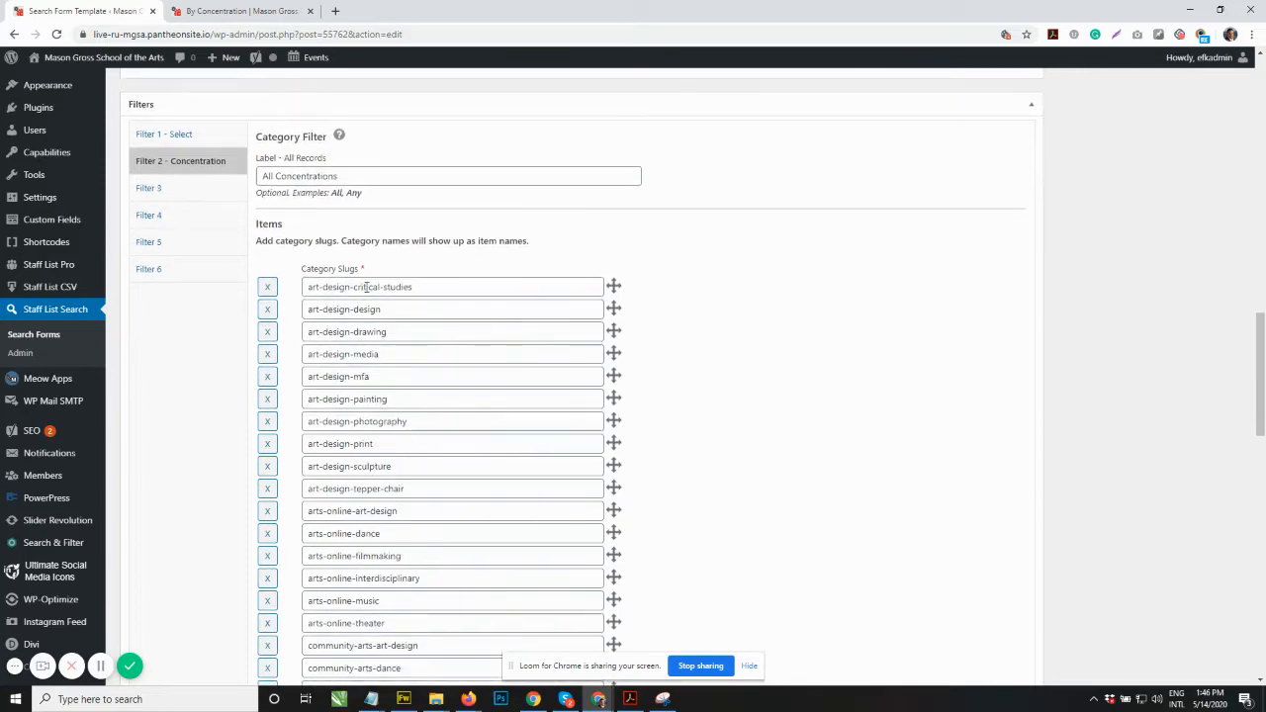
{"action": "scroll", "coordinate": [363, 310], "scroll_direction": "down", "scroll_amount": 7}
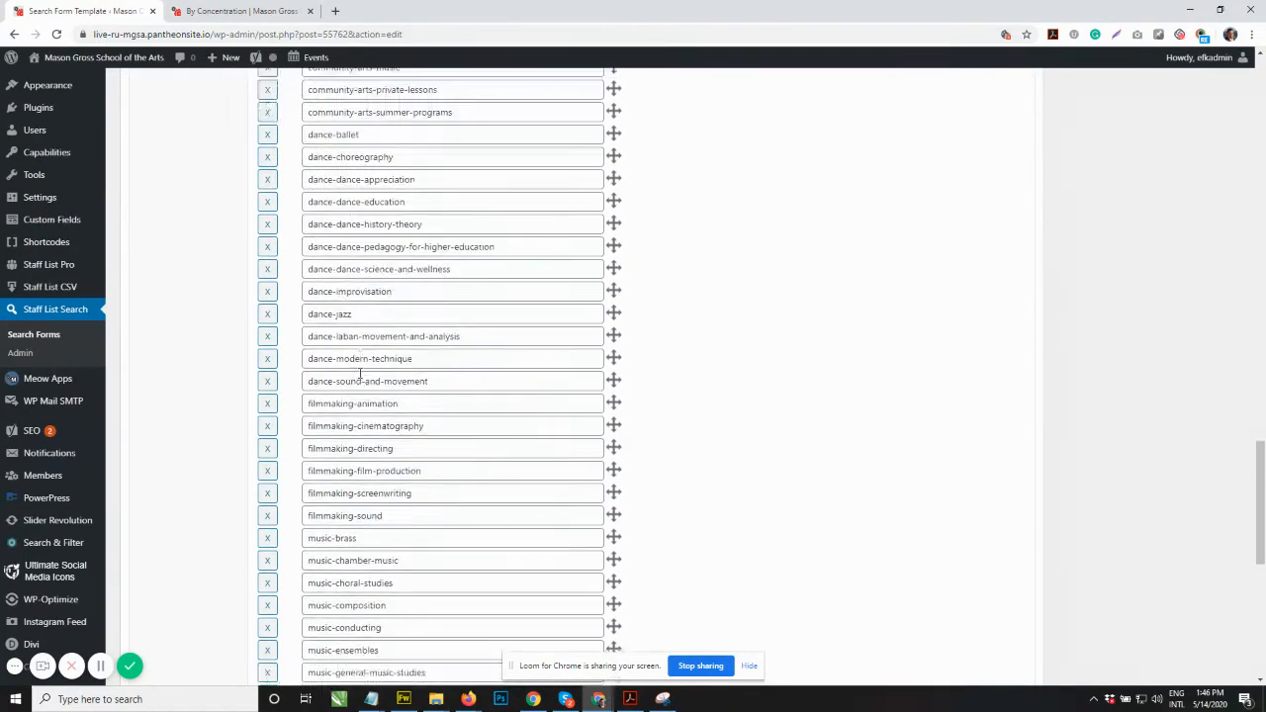
Step: Check the directory's Concentration dropdown options, then return to the search form template
{"action": "left_click", "coordinate": [244, 9]}
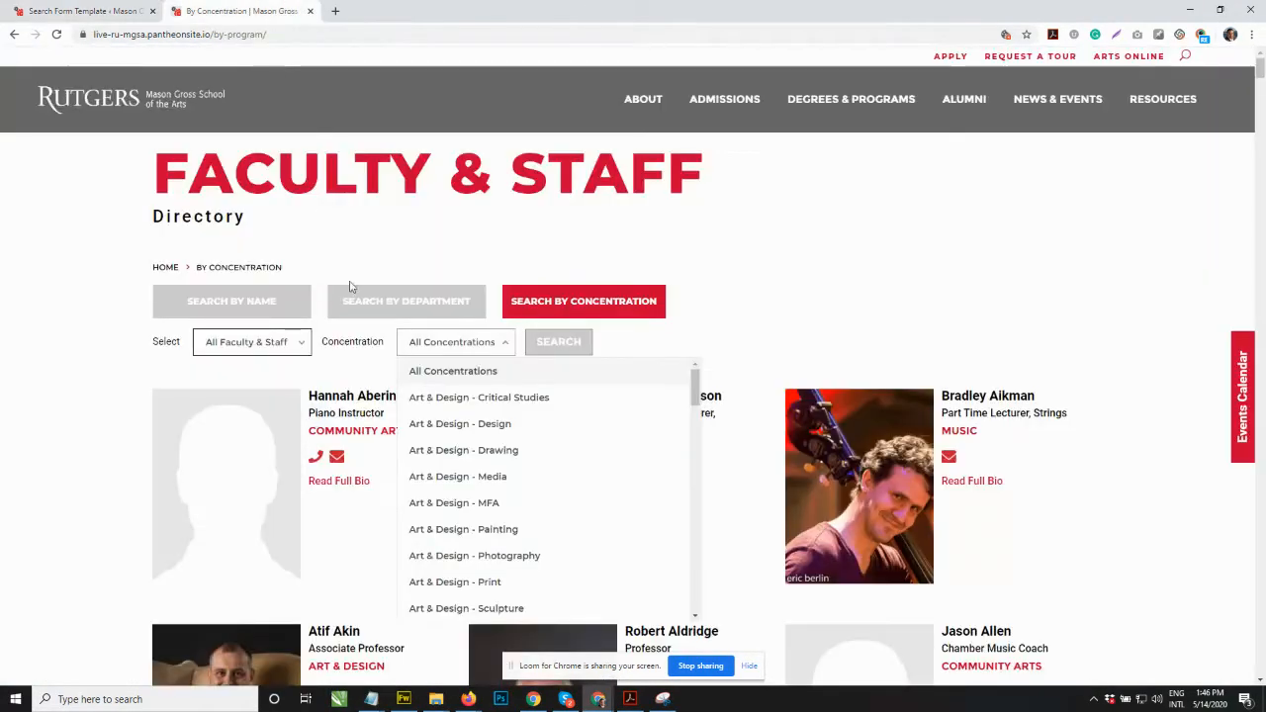
{"action": "left_click", "coordinate": [485, 348]}
{"action": "left_click", "coordinate": [490, 352]}
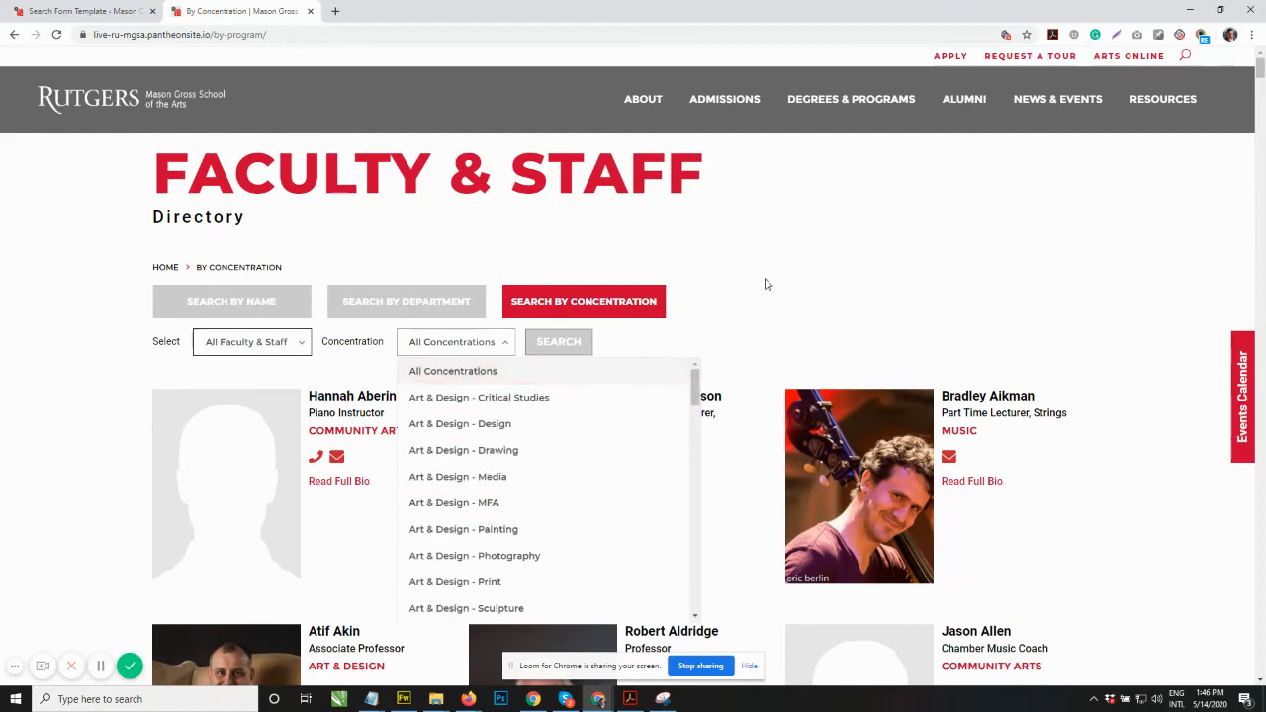
{"action": "left_click", "coordinate": [767, 283]}
{"action": "left_click", "coordinate": [84, 11]}
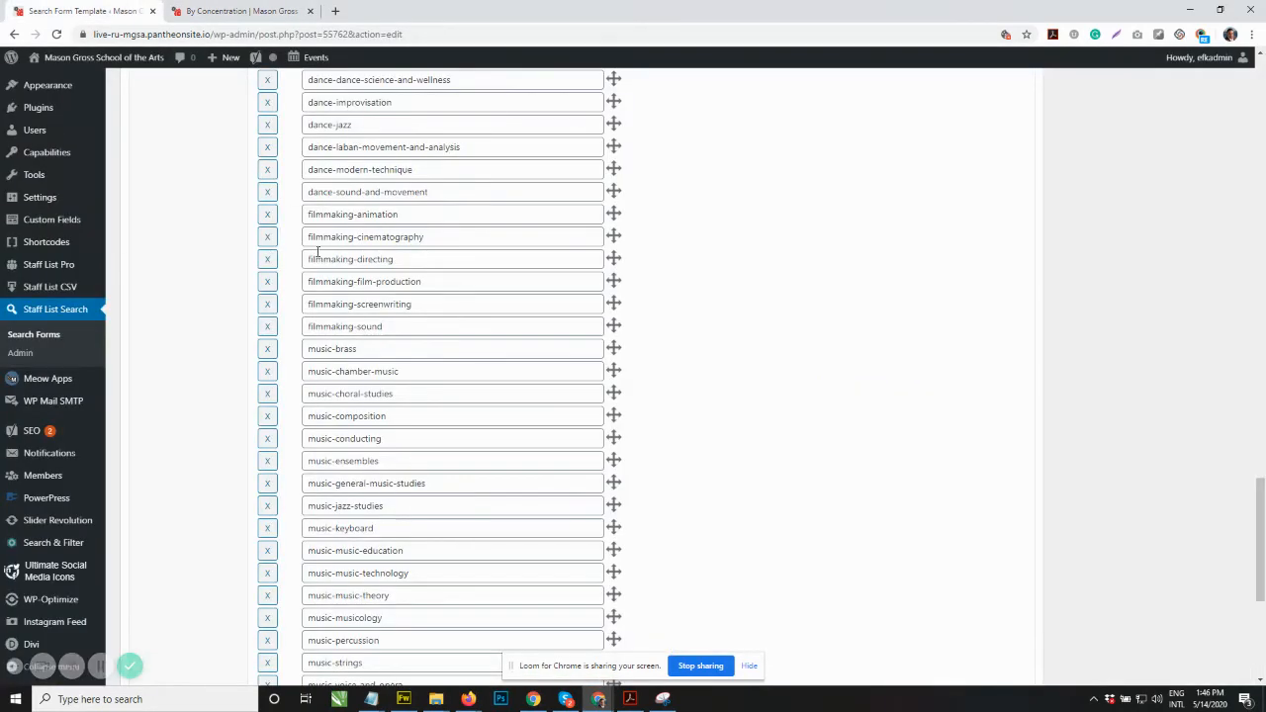
Step: Add a new category slug row to the Concentration filter and paste art-design-sample-concentration into it
{"action": "scroll", "coordinate": [364, 281], "scroll_direction": "down", "scroll_amount": 3}
{"action": "scroll", "coordinate": [365, 281], "scroll_direction": "down", "scroll_amount": 2}
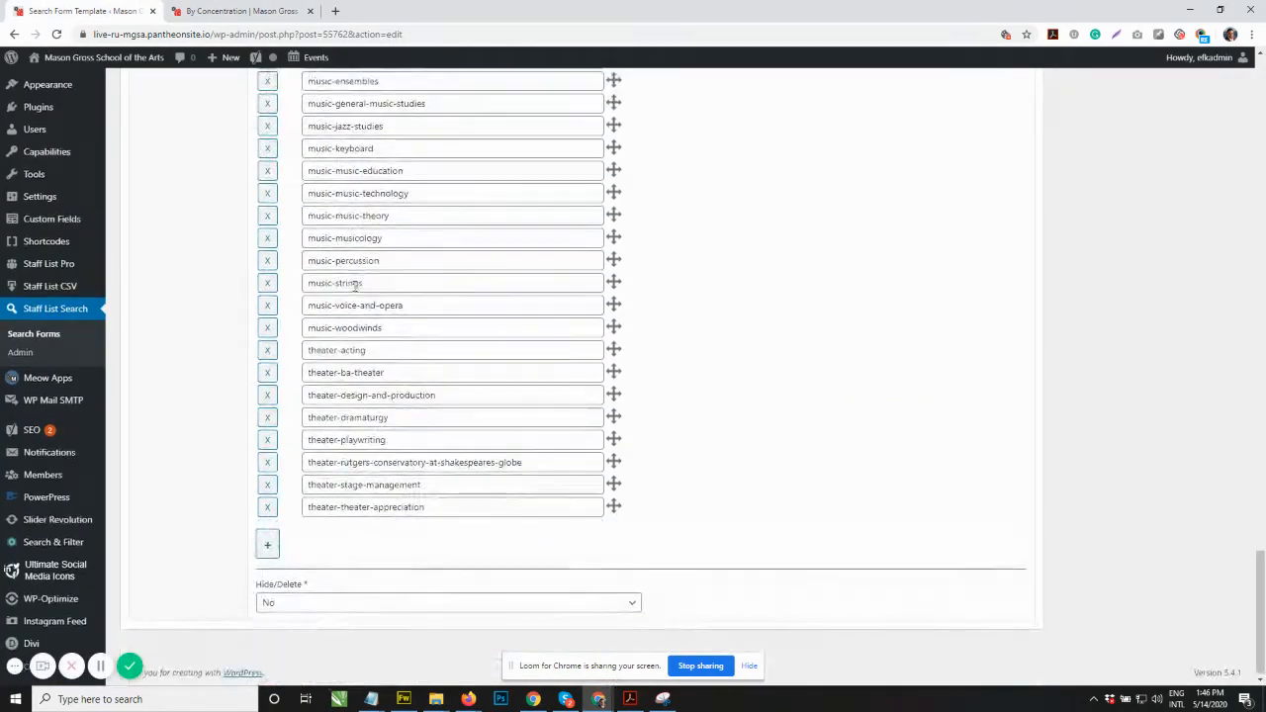
{"action": "left_click", "coordinate": [268, 546]}
{"action": "left_click", "coordinate": [319, 530]}
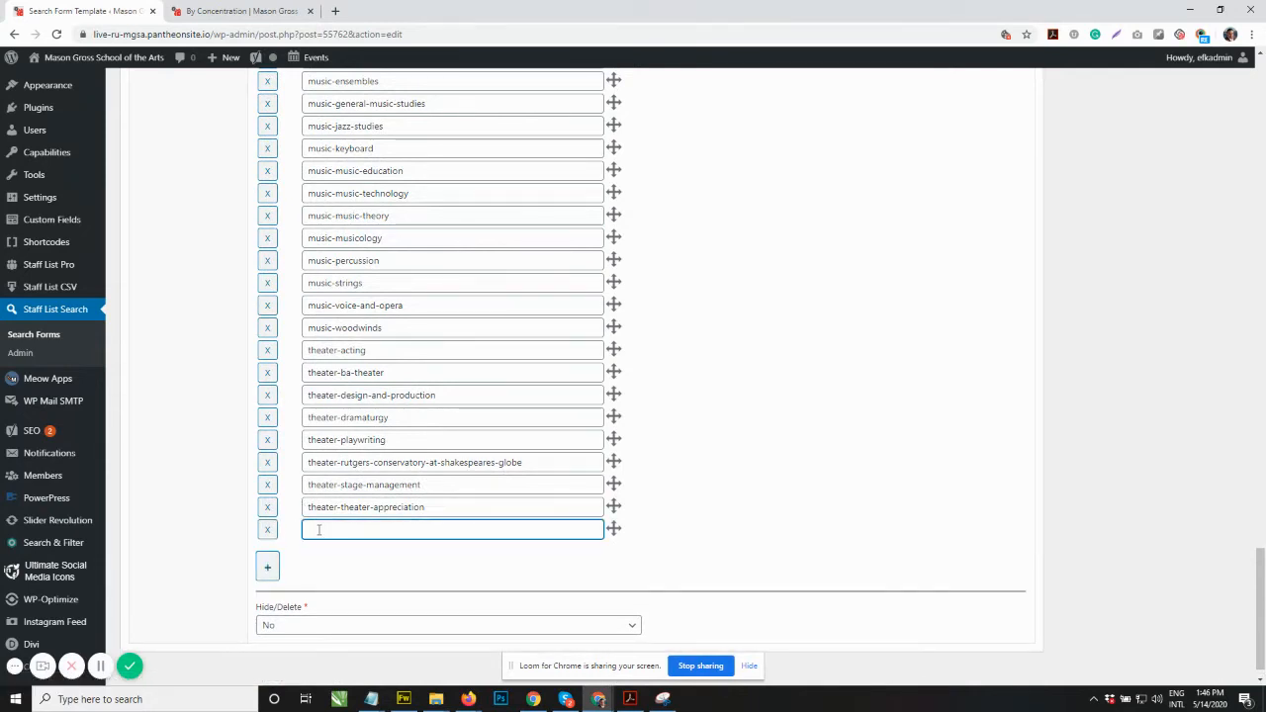
{"action": "key", "text": "ctrl+v"}
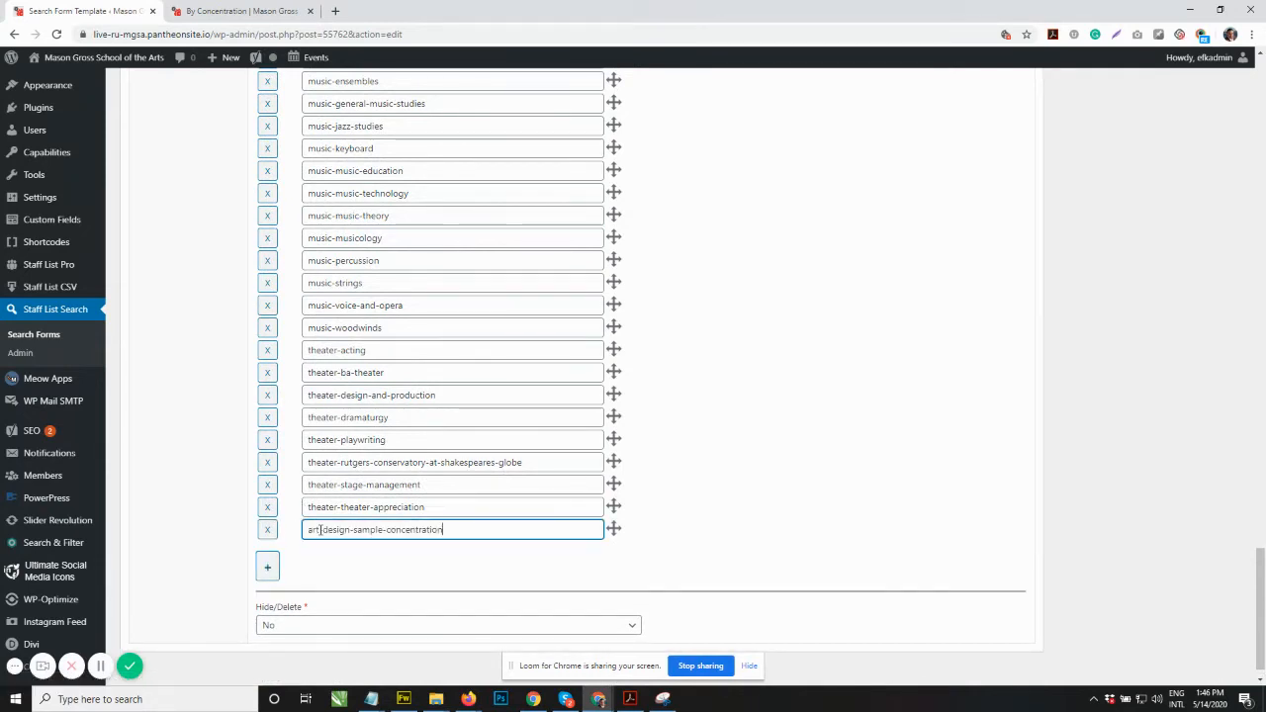
{"action": "left_click", "coordinate": [724, 465]}
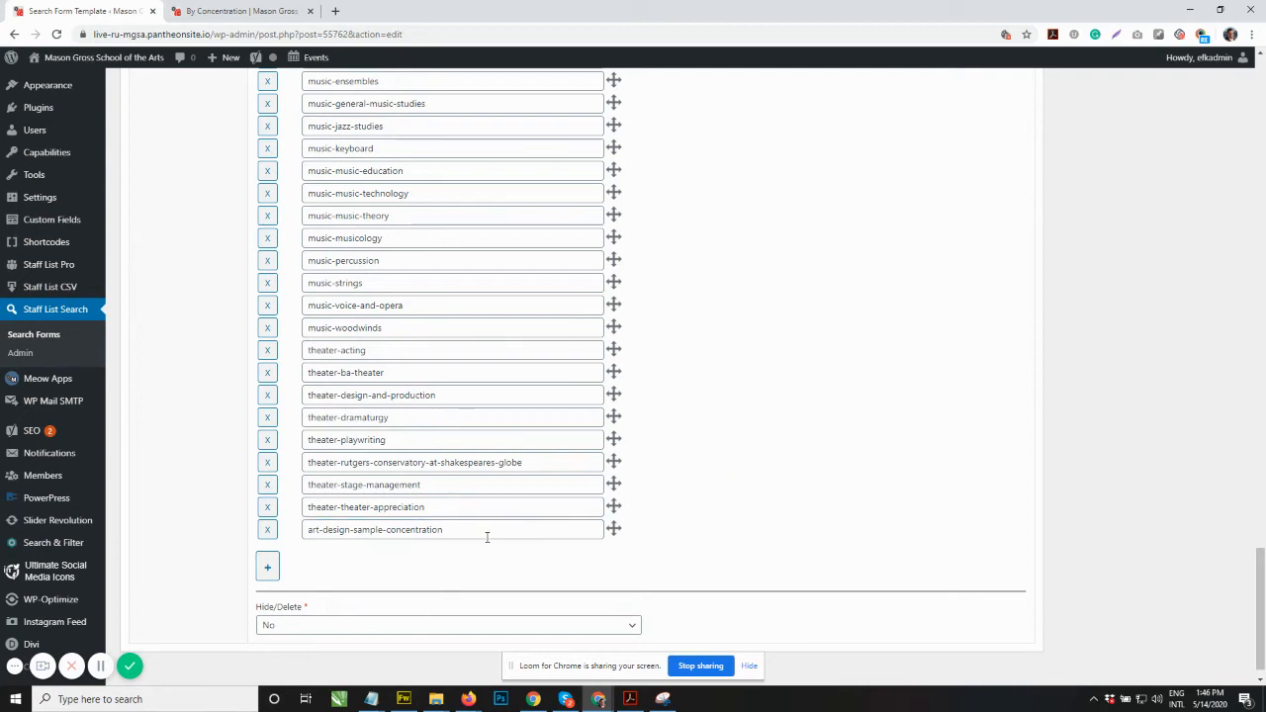
Step: Move the art-design-sample-concentration slug up to sit after art-design-print in alphabetical order
{"action": "scroll", "coordinate": [534, 536], "scroll_direction": "down", "scroll_amount": 1}
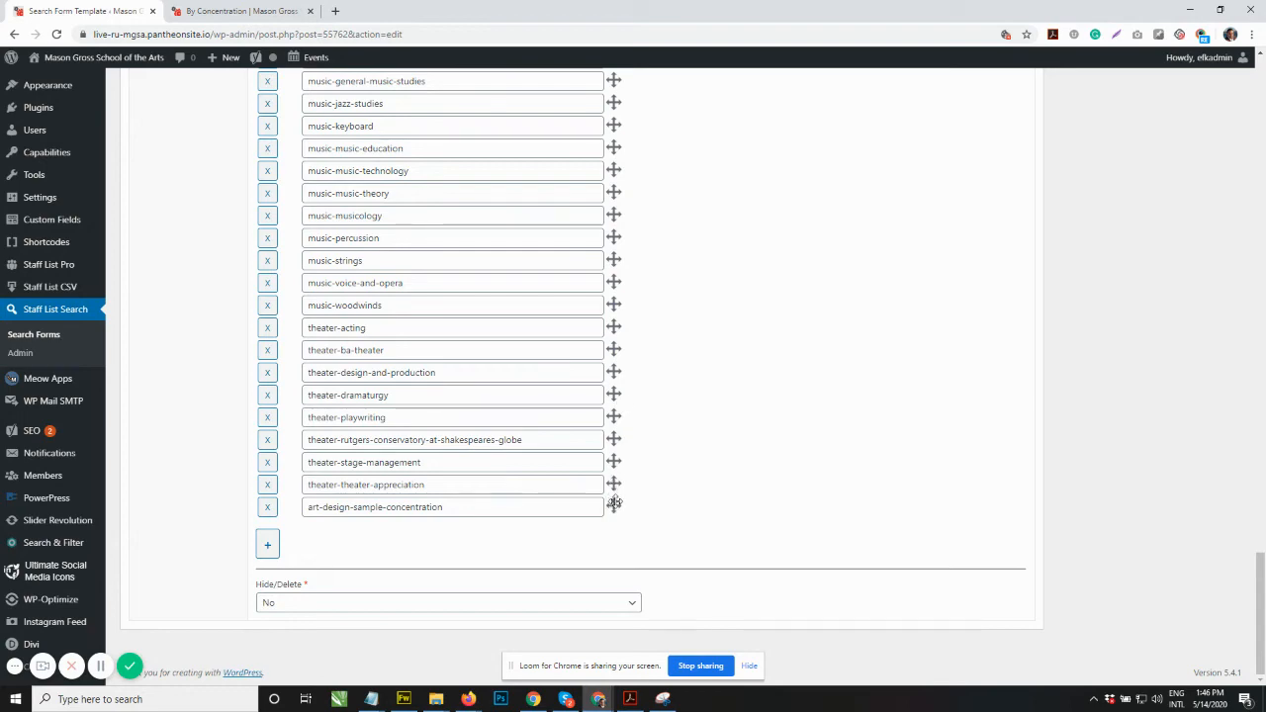
{"action": "mouse_move", "coordinate": [614, 503]}
{"action": "left_mouse_down"}
{"action": "mouse_move", "coordinate": [600, 54]}
{"action": "mouse_move", "coordinate": [594, 192]}
{"action": "mouse_move", "coordinate": [601, 56]}
{"action": "mouse_move", "coordinate": [617, 21]}
{"action": "mouse_move", "coordinate": [592, 222]}
{"action": "mouse_move", "coordinate": [600, 315]}
{"action": "left_mouse_up"}
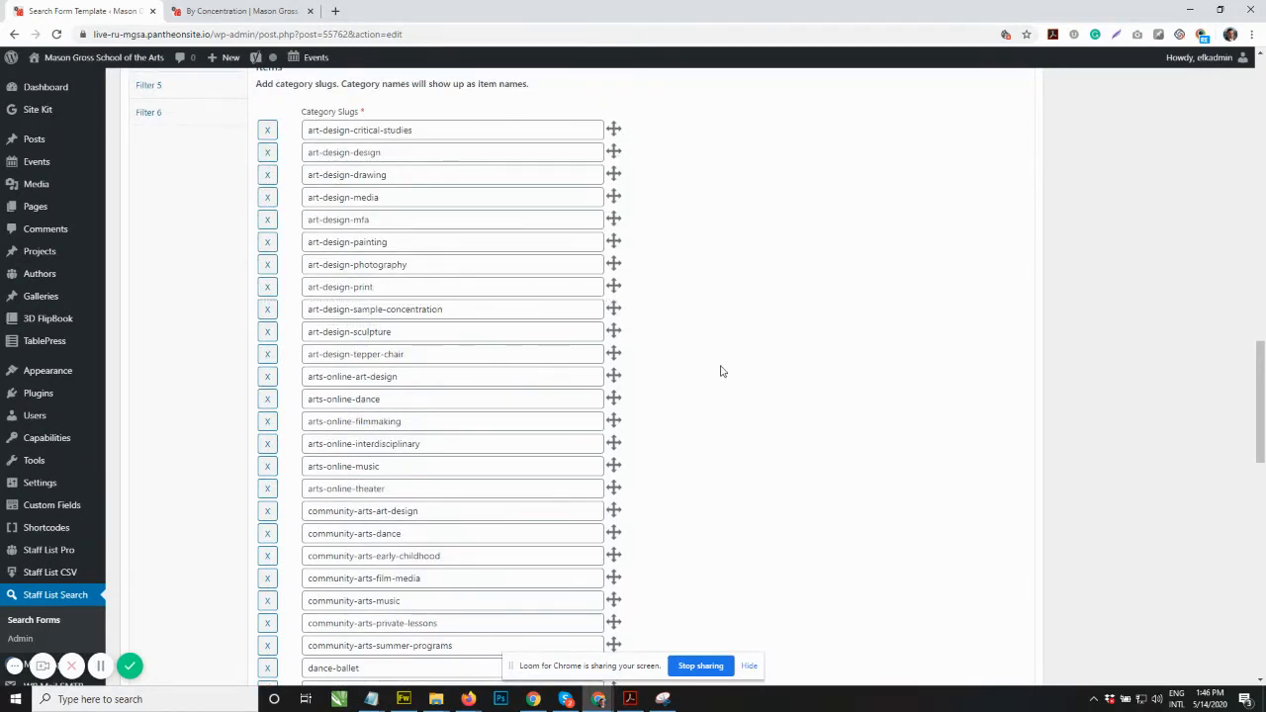
Step: Save the Concentrations Filter template
{"action": "scroll", "coordinate": [739, 370], "scroll_direction": "down", "scroll_amount": 15}
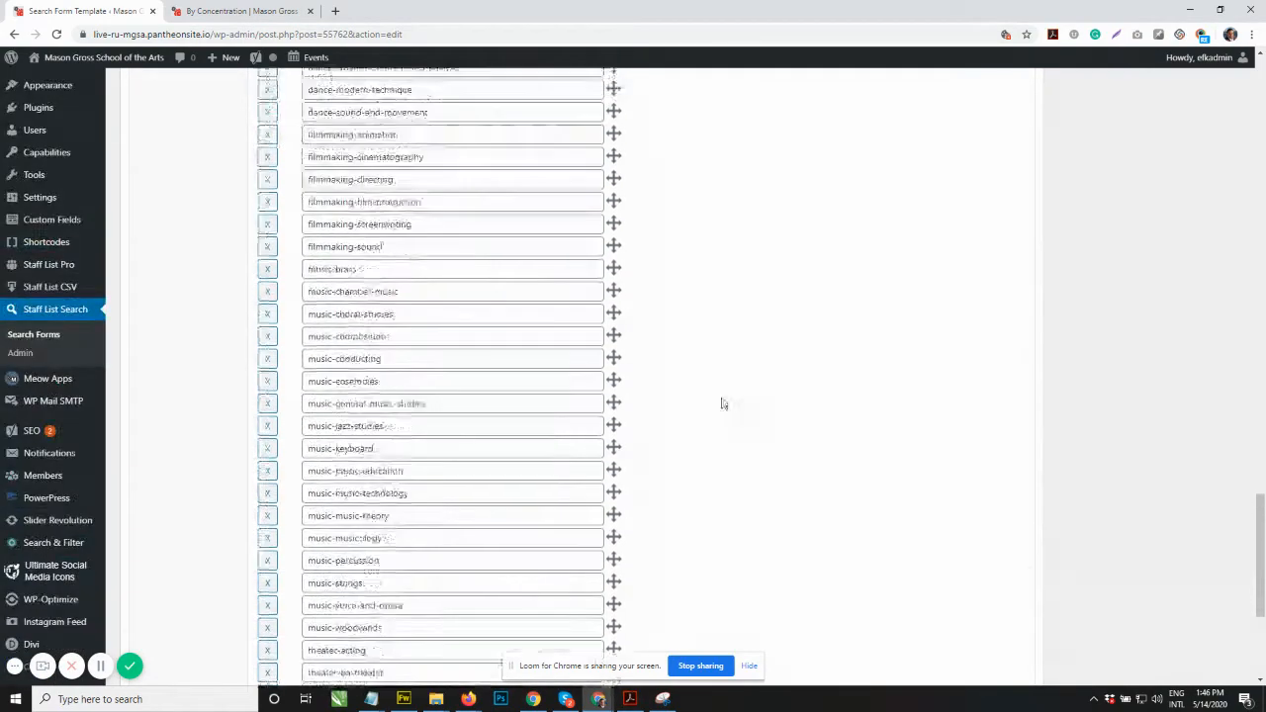
{"action": "scroll", "coordinate": [735, 554], "scroll_direction": "up", "scroll_amount": 10}
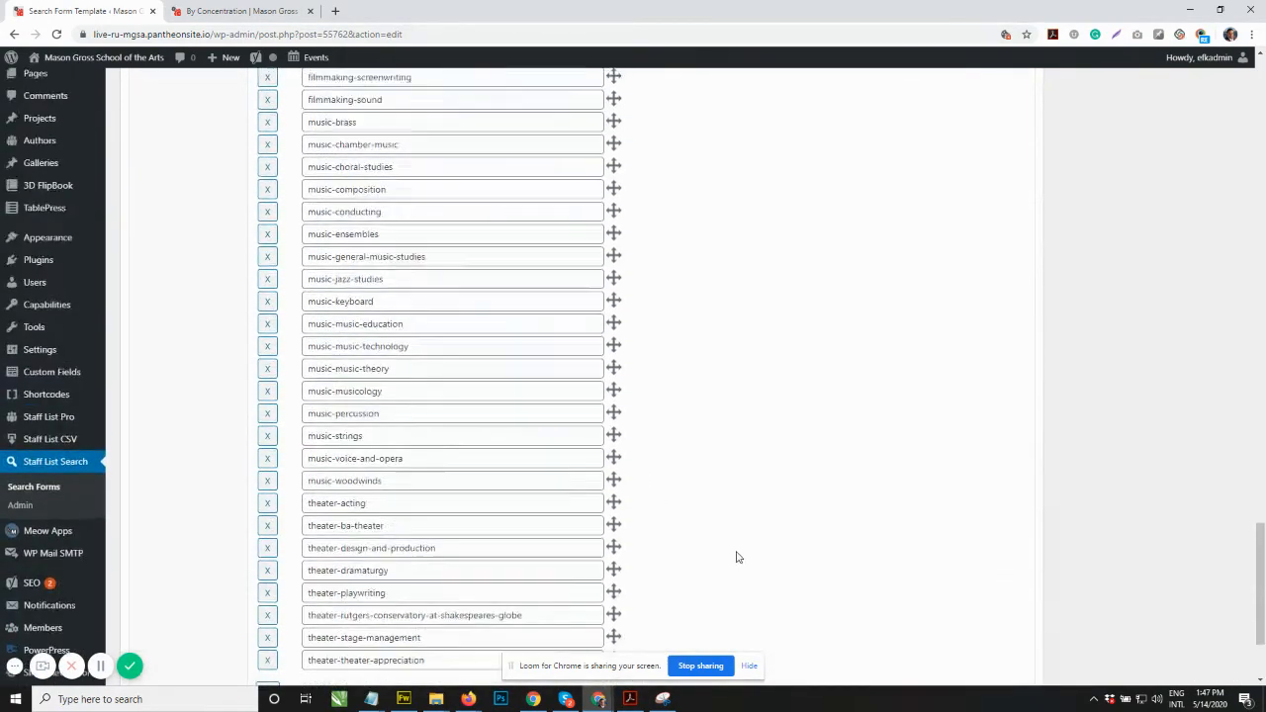
{"action": "scroll", "coordinate": [729, 543], "scroll_direction": "up", "scroll_amount": 15}
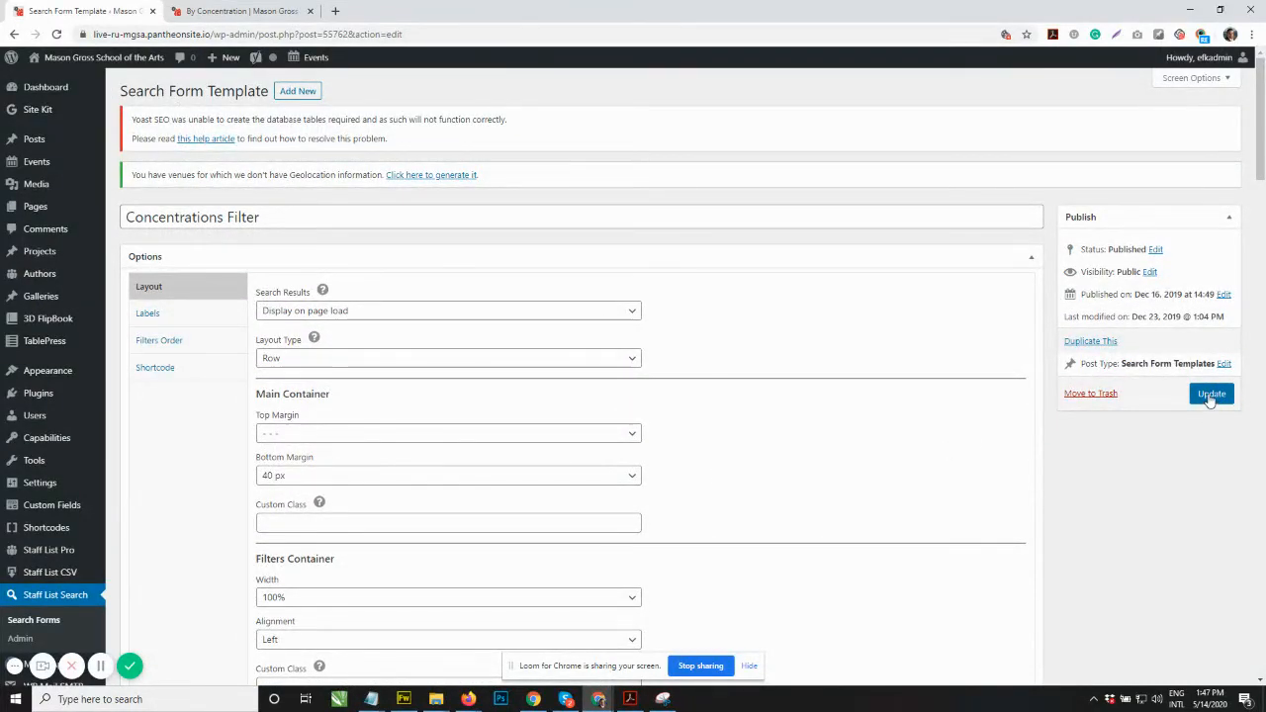
{"action": "left_click", "coordinate": [1209, 395]}
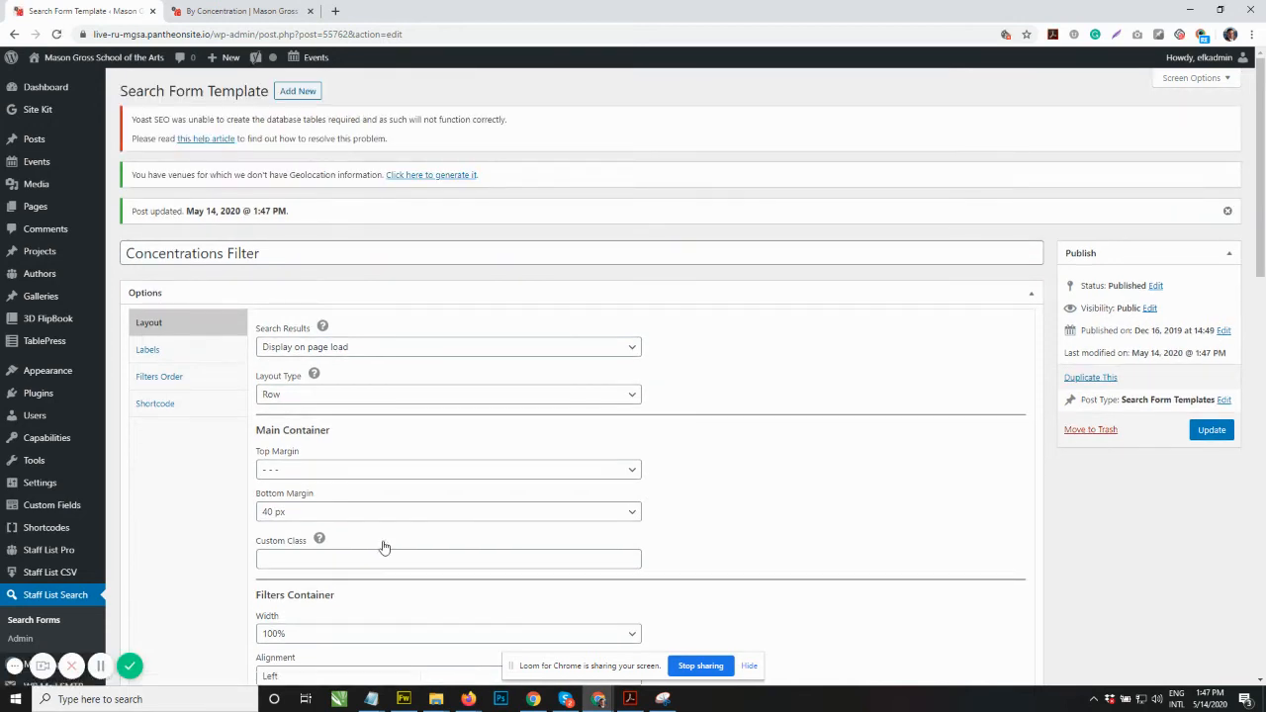
Step: Reload the public directory and check the Concentration dropdown for Art & Design – Sample Concentration
{"action": "left_click", "coordinate": [239, 10]}
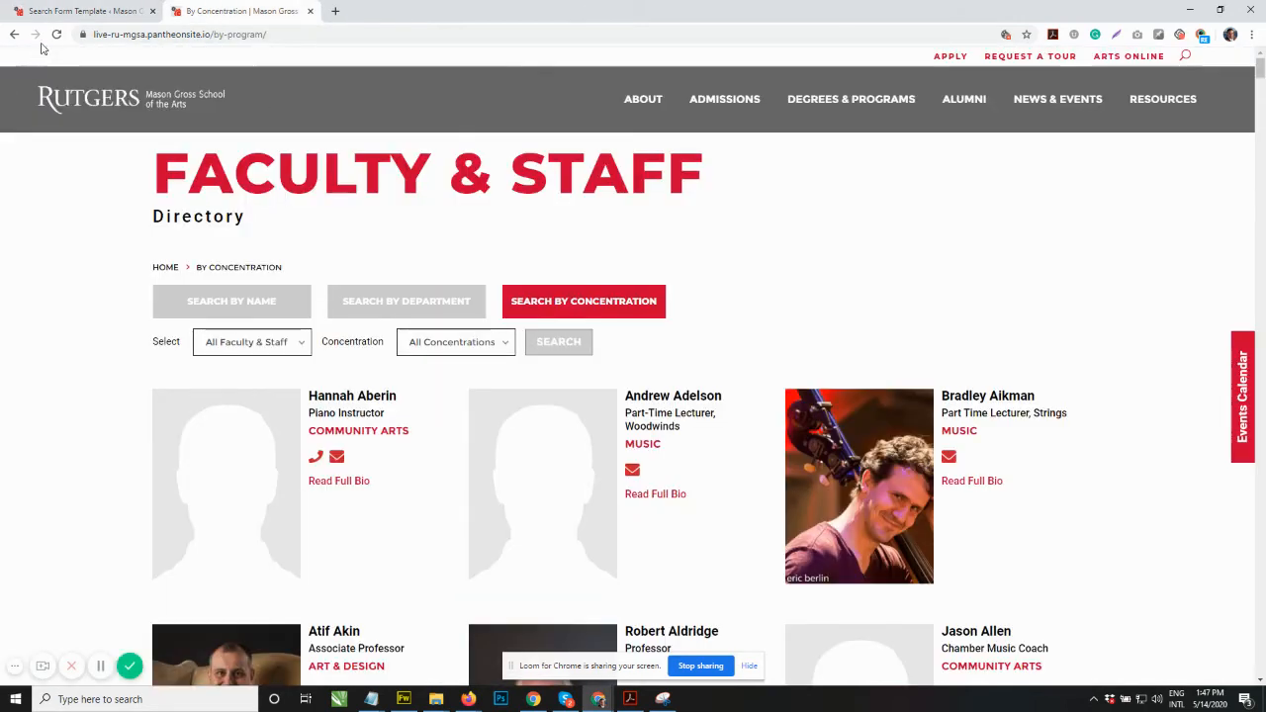
{"action": "left_click", "coordinate": [57, 35]}
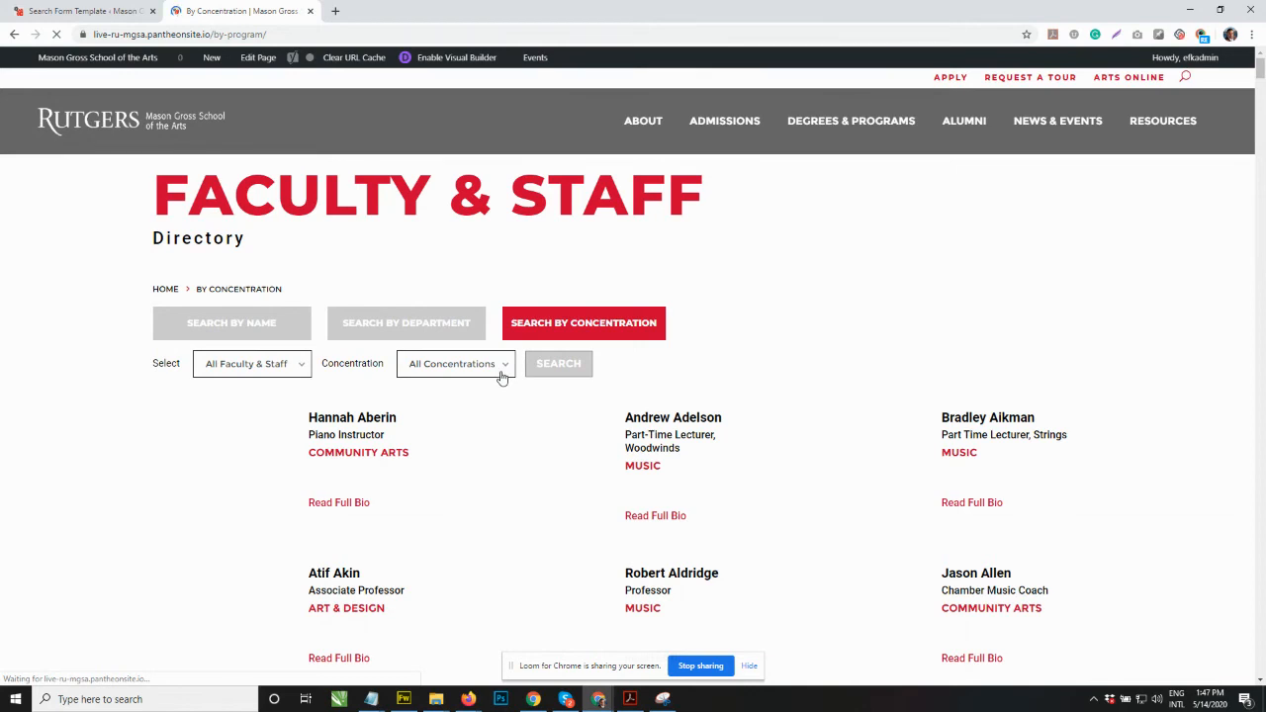
{"action": "scroll", "coordinate": [465, 228], "scroll_direction": "down", "scroll_amount": 2}
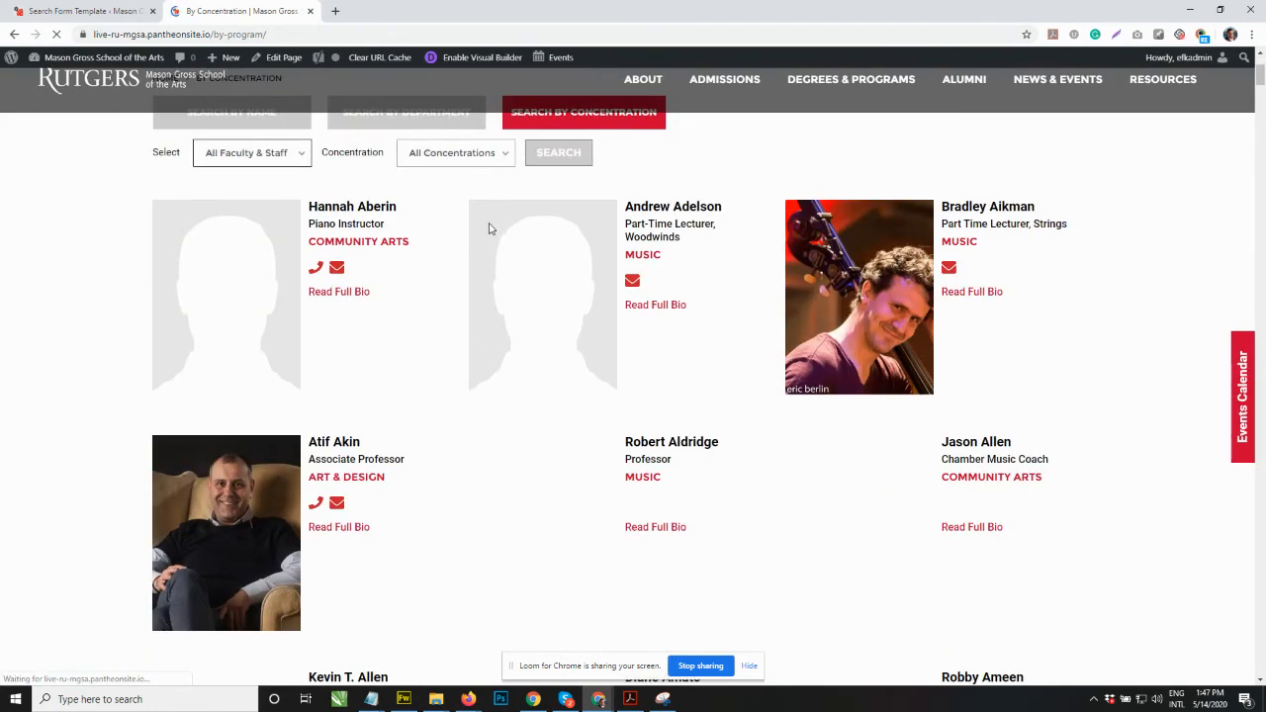
{"action": "scroll", "coordinate": [500, 169], "scroll_direction": "up", "scroll_amount": 1}
{"action": "scroll", "coordinate": [488, 223], "scroll_direction": "up", "scroll_amount": 1}
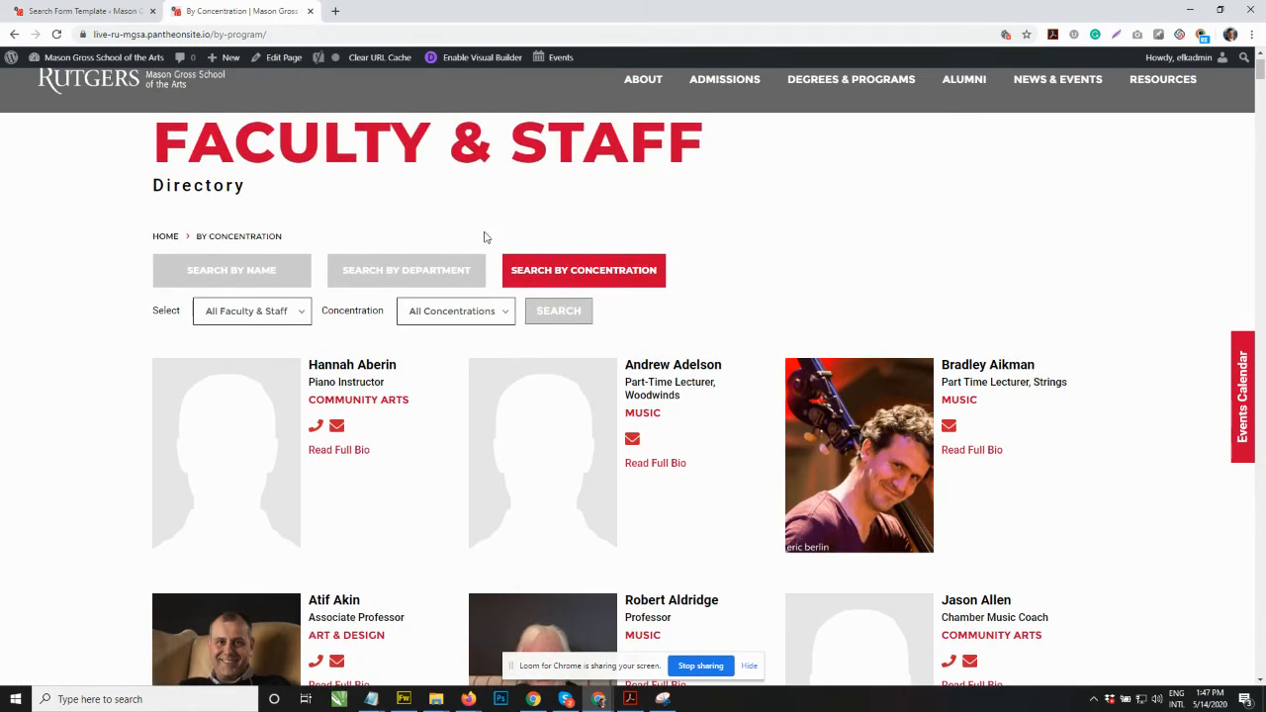
{"action": "left_click", "coordinate": [490, 314]}
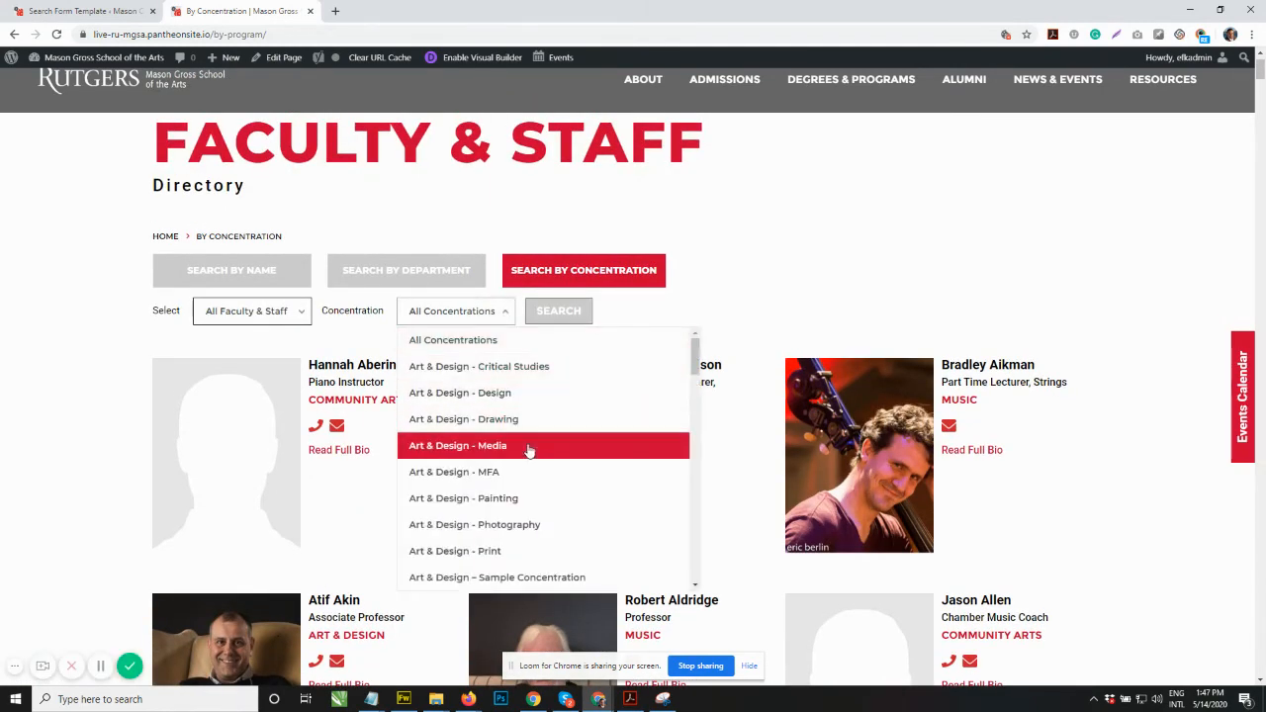
{"action": "scroll", "coordinate": [535, 531], "scroll_direction": "down", "scroll_amount": 1}
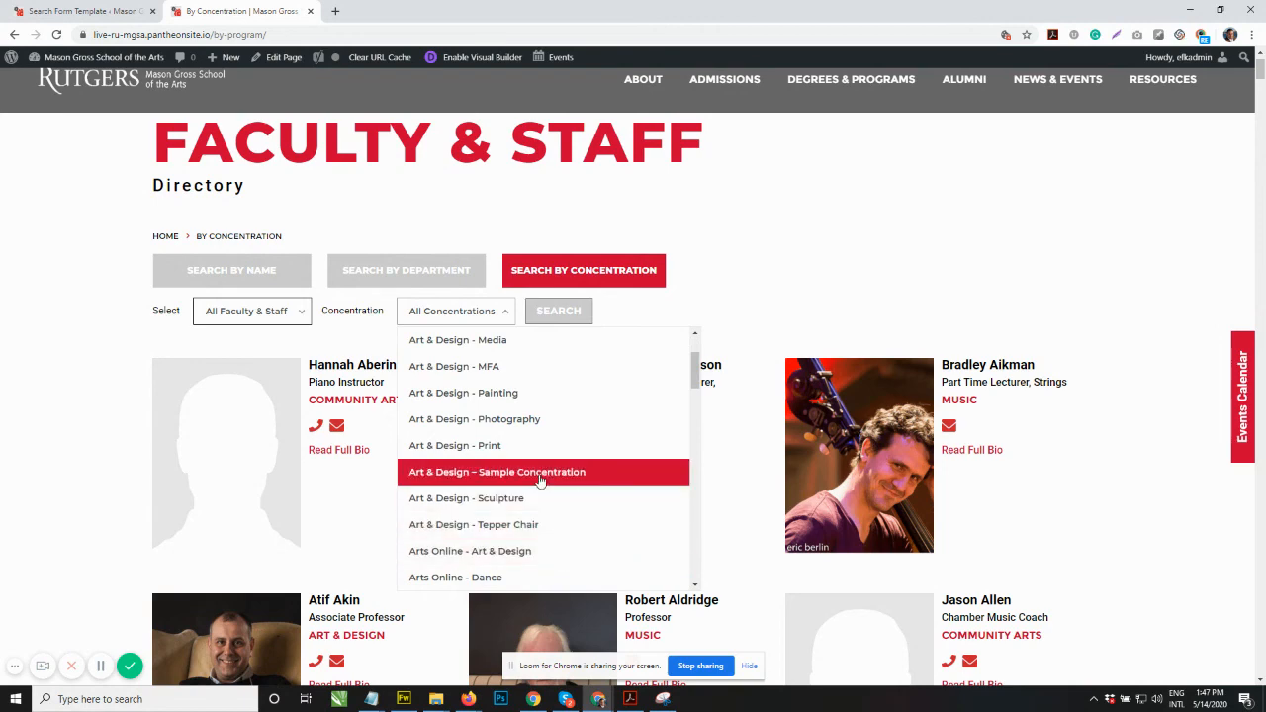
{"action": "left_click", "coordinate": [807, 209]}
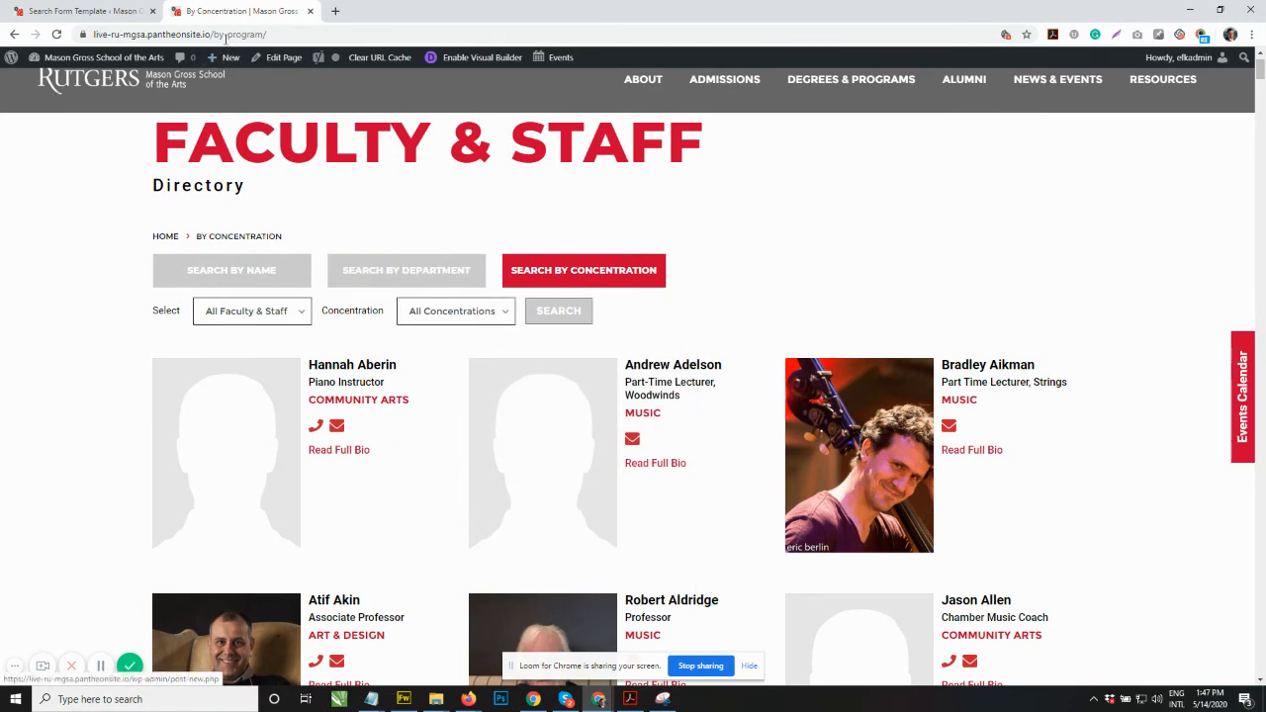
Step: Open the Department Filter search form template from the Staff List Search forms
{"action": "left_click", "coordinate": [126, 7]}
{"action": "scroll", "coordinate": [54, 465], "scroll_direction": "down", "scroll_amount": 2}
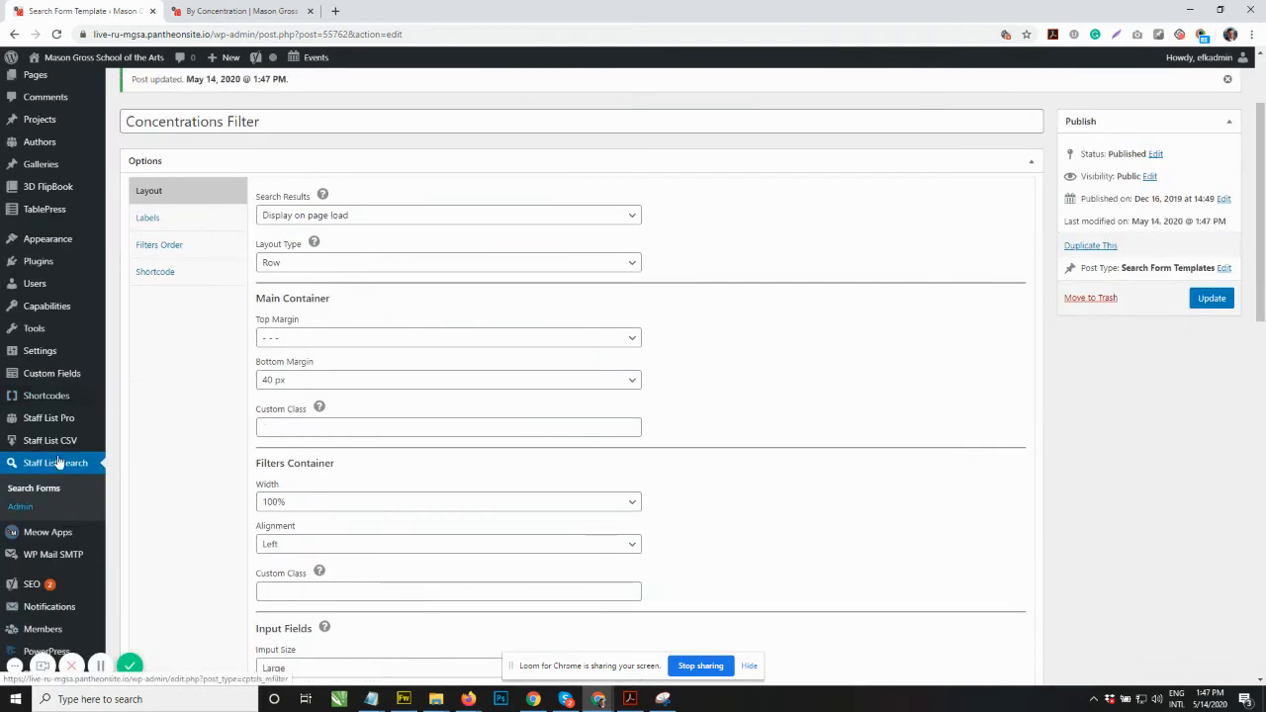
{"action": "left_click", "coordinate": [60, 475]}
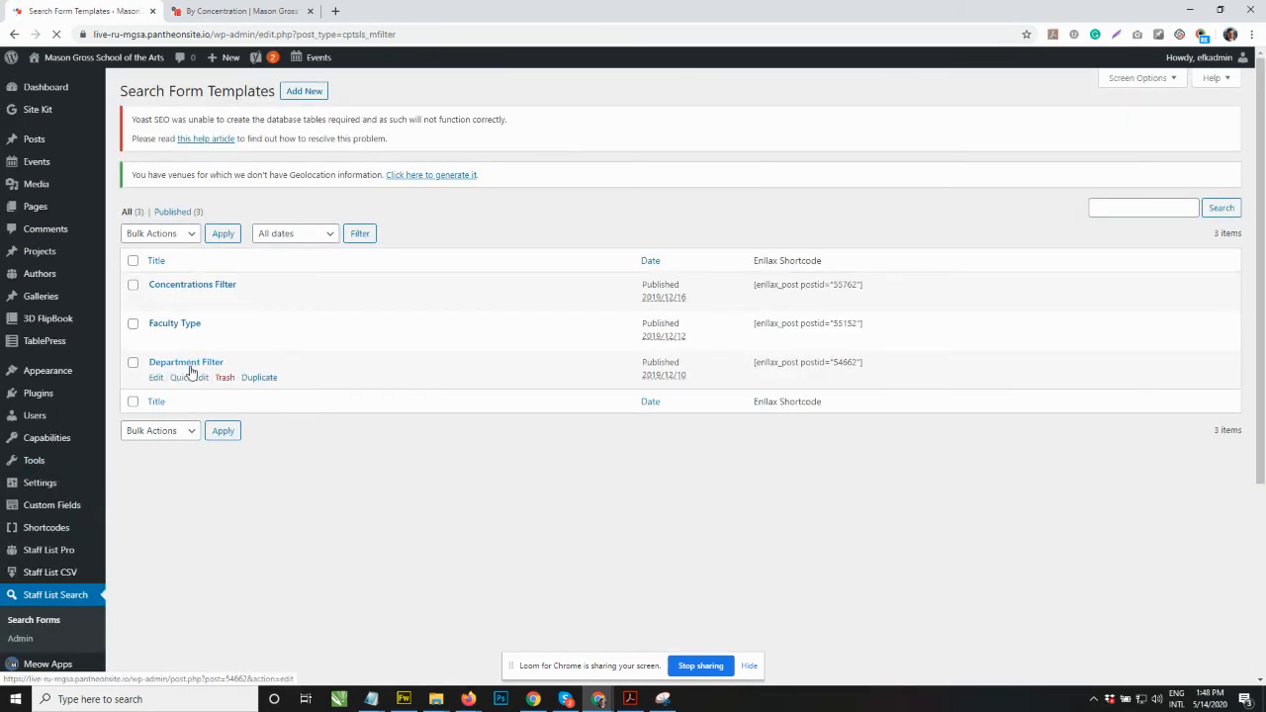
{"action": "left_click", "coordinate": [192, 365]}
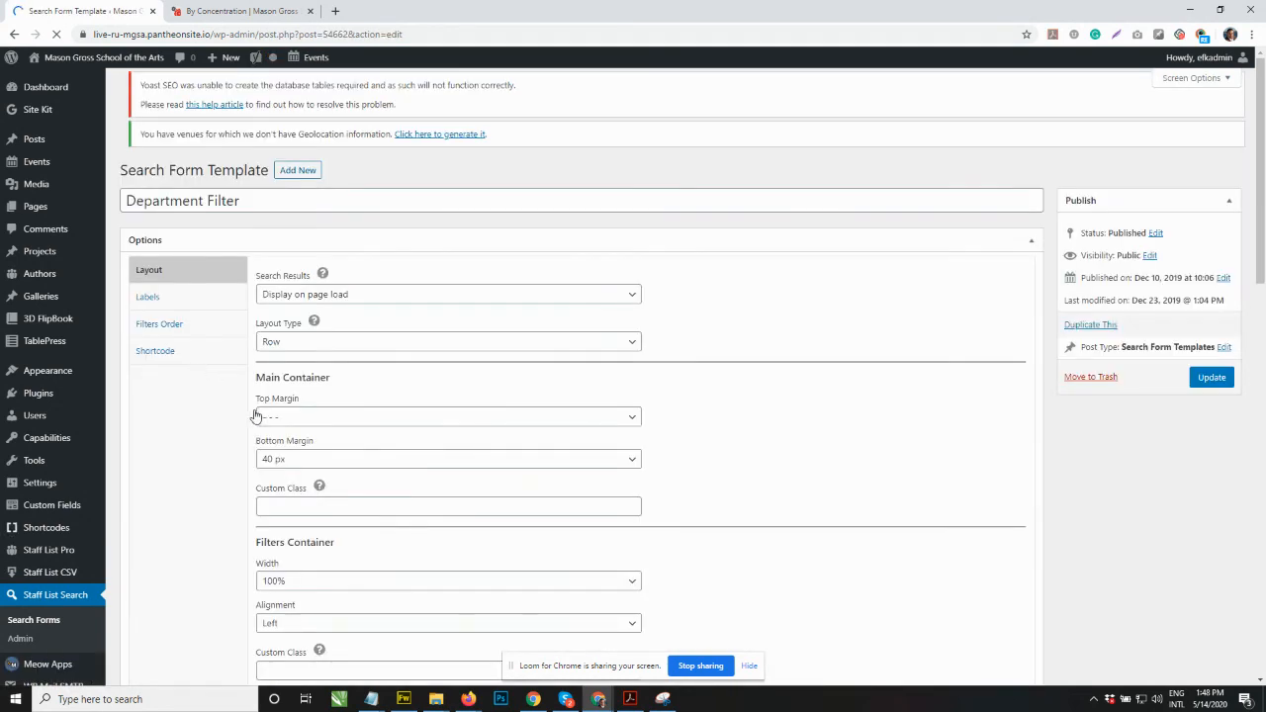
Step: Review the category slugs listed under the template's Department filter
{"action": "scroll", "coordinate": [382, 362], "scroll_direction": "down", "scroll_amount": 15}
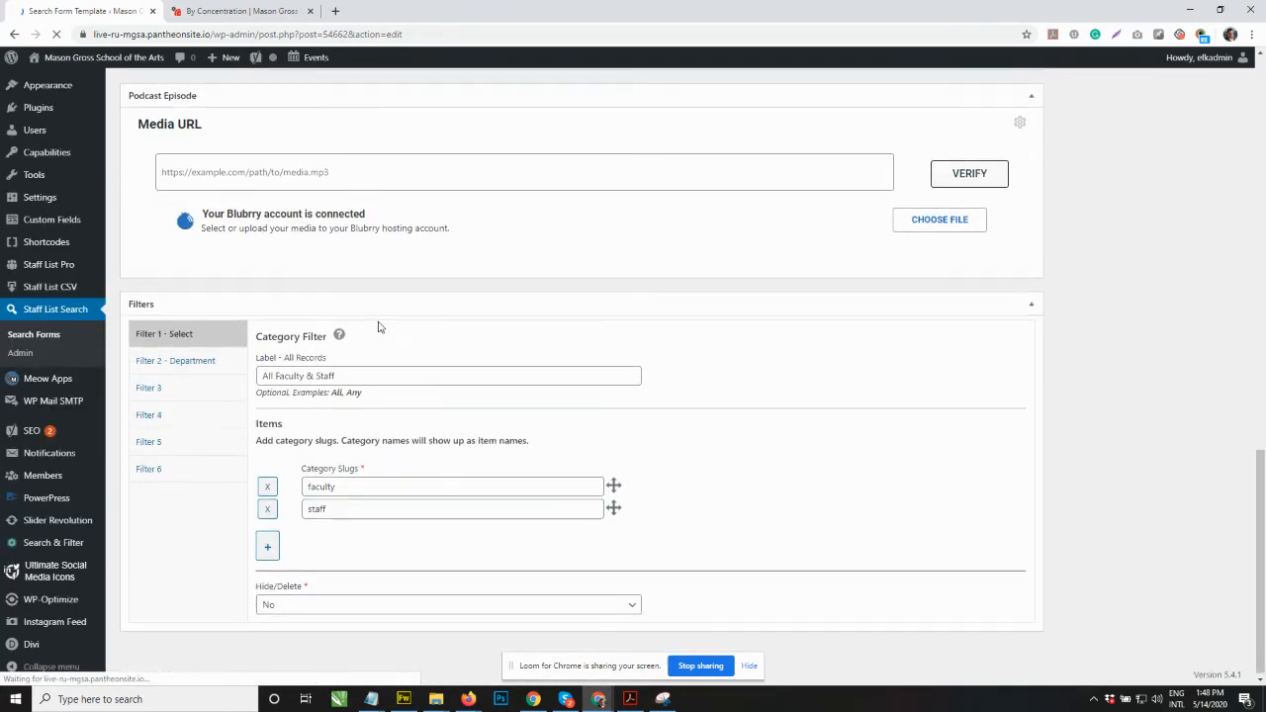
{"action": "left_click", "coordinate": [228, 360]}
{"action": "scroll", "coordinate": [365, 332], "scroll_direction": "down", "scroll_amount": 1}
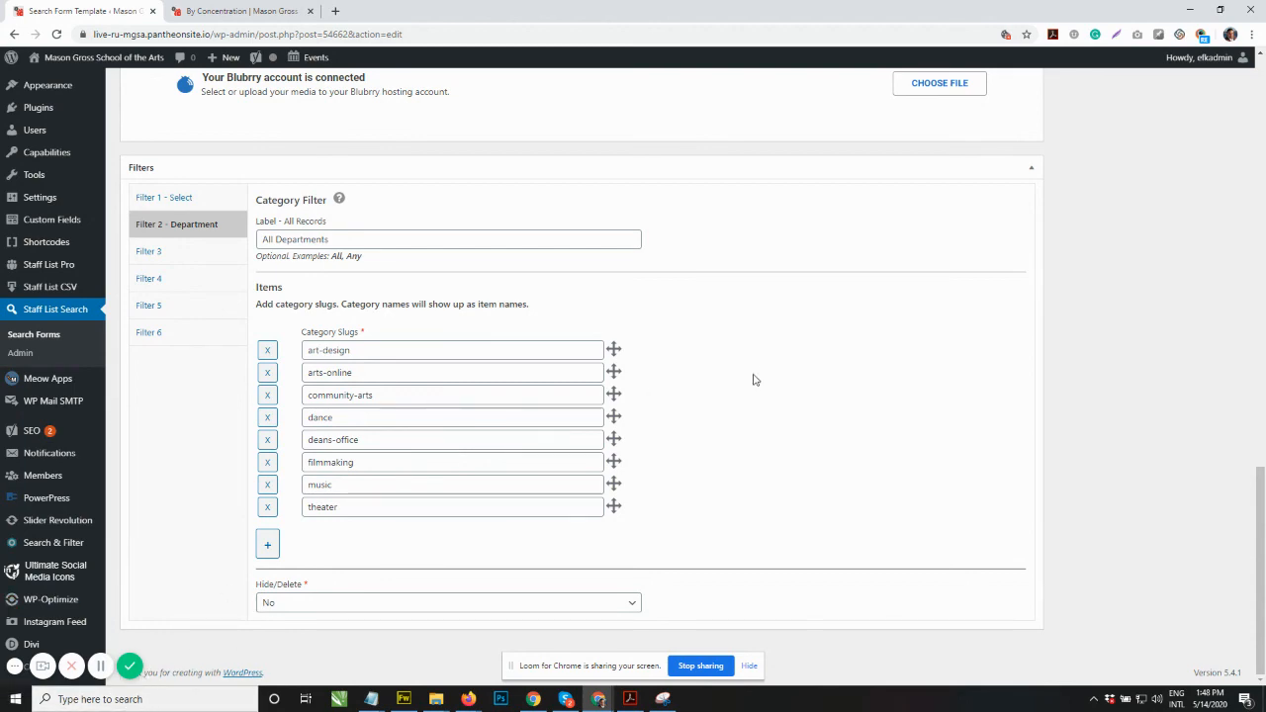
{"action": "scroll", "coordinate": [797, 441], "scroll_direction": "up", "scroll_amount": 9}
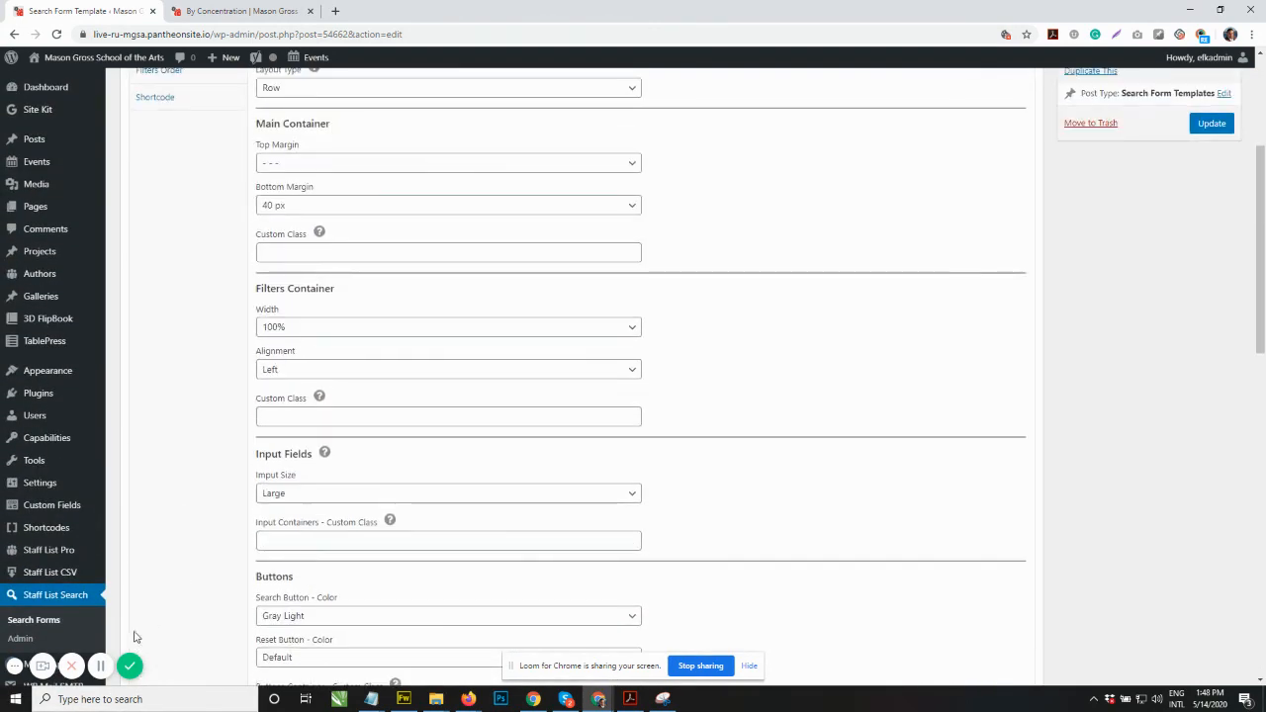